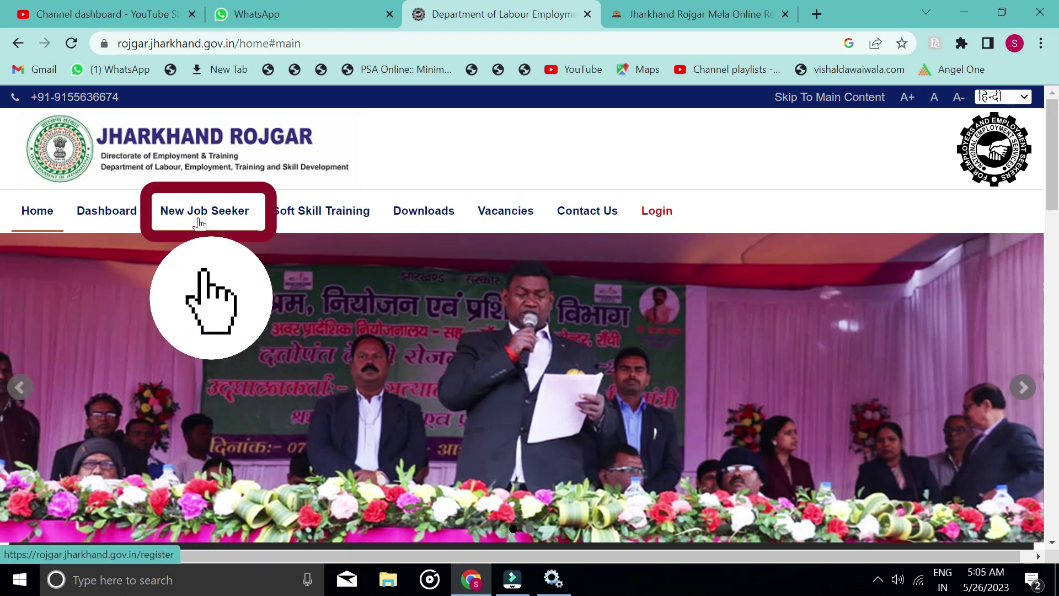
Start the new job seeker registration and set the registering district to Dhanbad and the exchange to Sub Regional Employment Exchange,Dhanbad
left_click(196, 220)
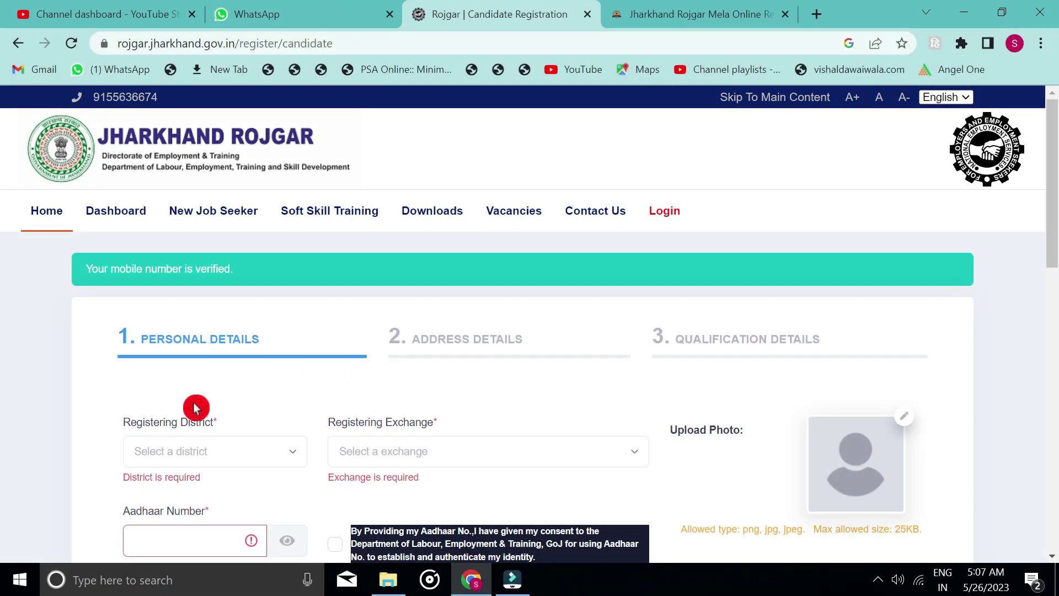
scroll(194, 407, "down", 1)
scroll(194, 407, "down", 1)
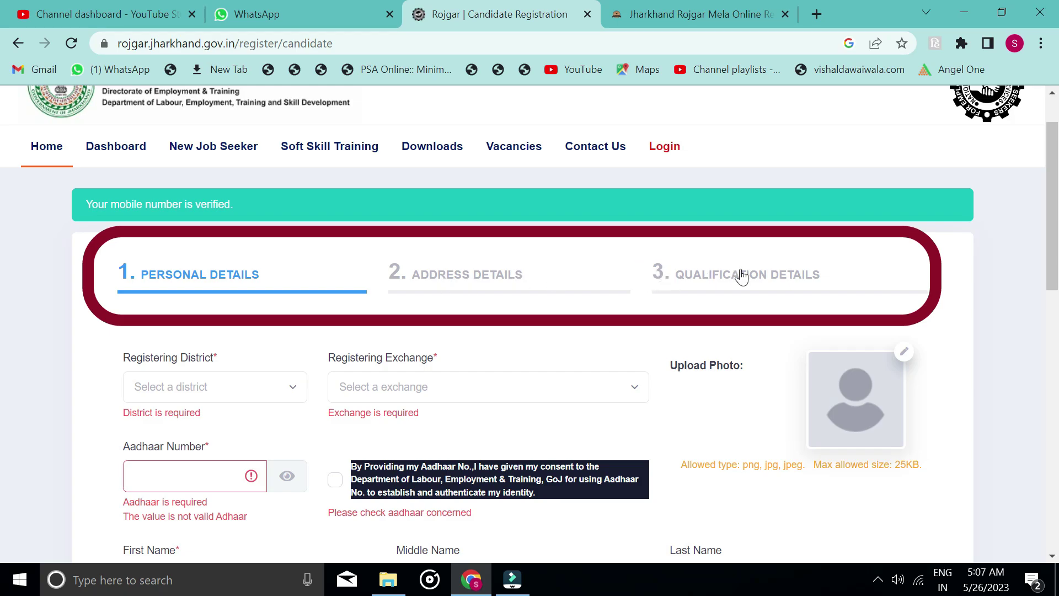
scroll(741, 276, "down", 3)
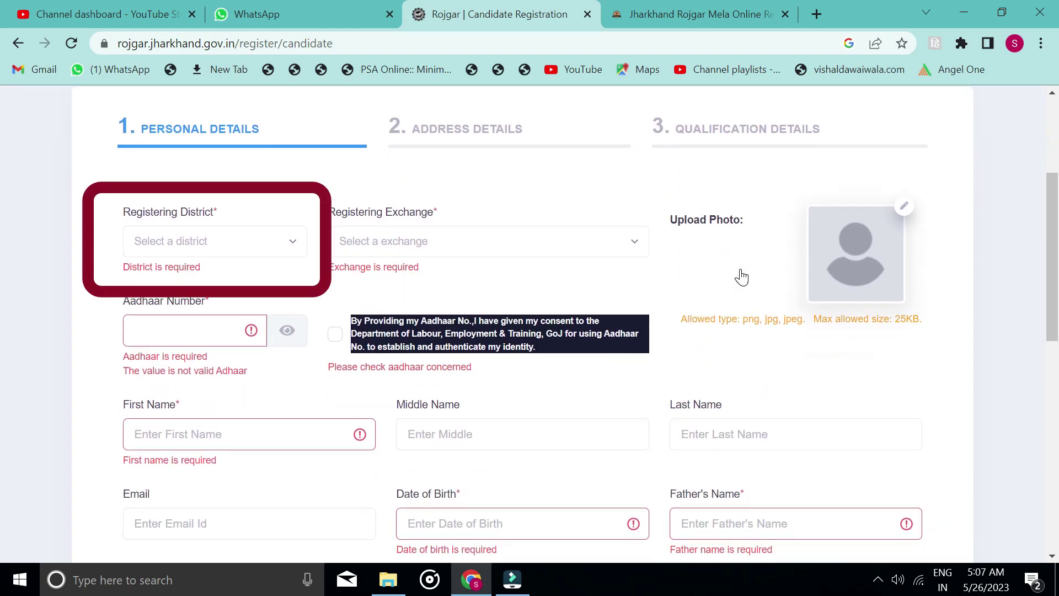
left_click(297, 242)
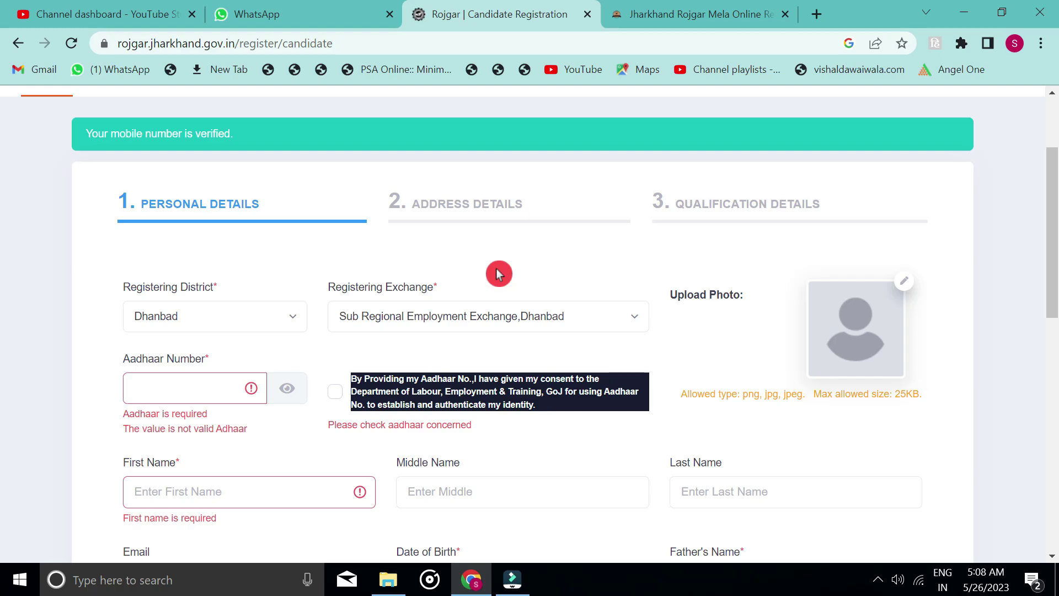
left_click(453, 320)
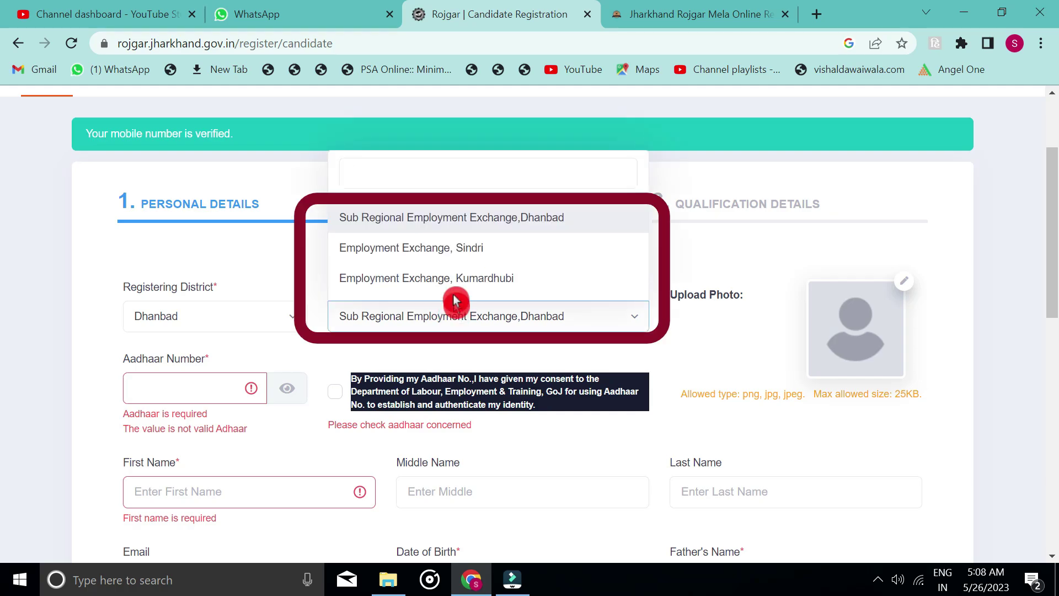
left_click(430, 226)
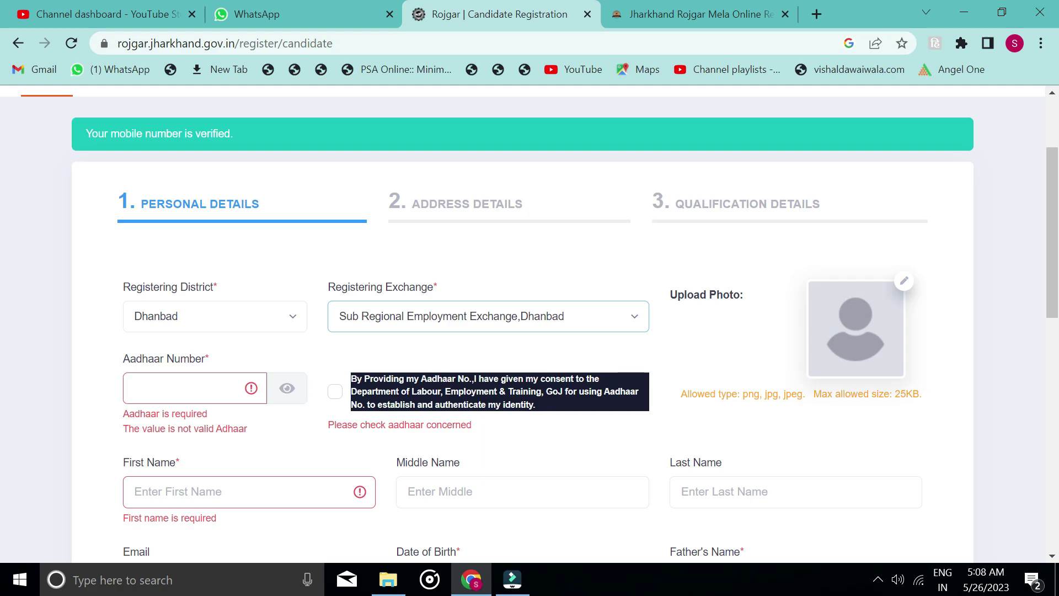
Enter the Aadhaar number and give consent for its use in authenticating the applicant's identity
scroll(530, 326, "down", 2)
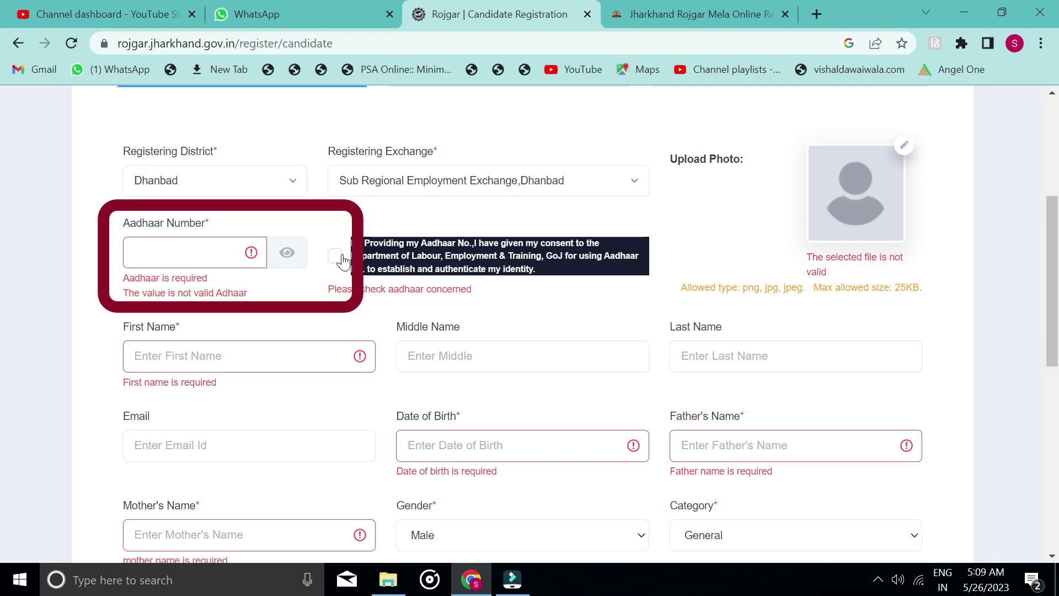
left_click(378, 293)
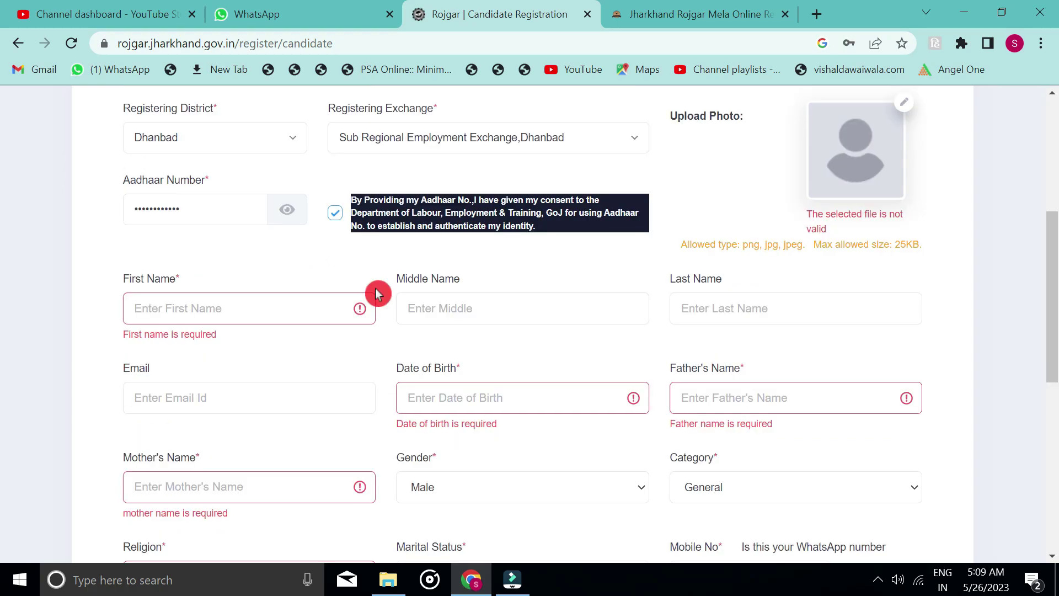
Go through the name, email and date of birth fields of the personal details without filling them in
scroll(378, 294, "down", 2)
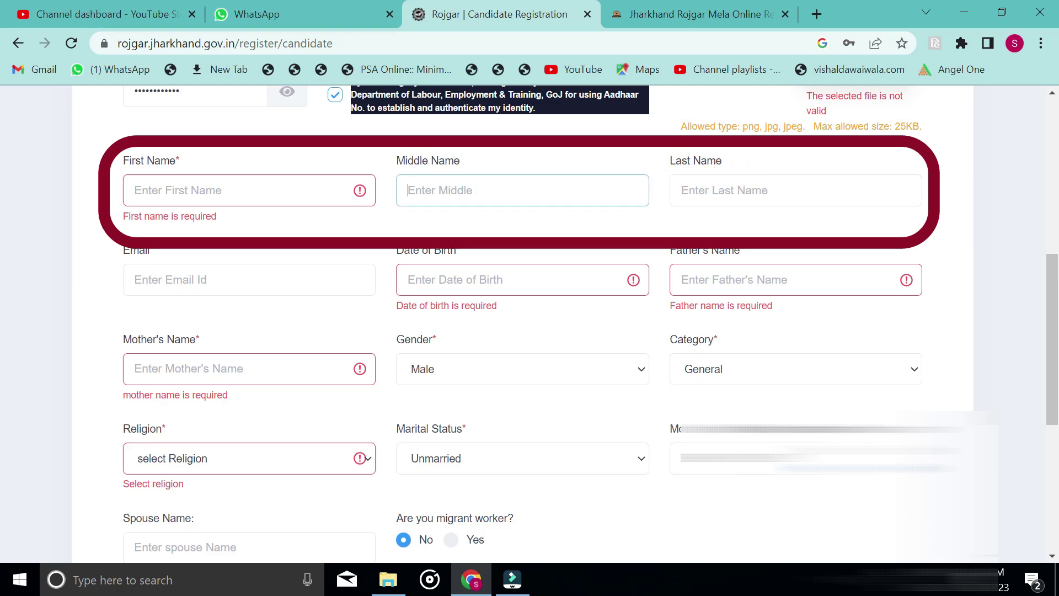
left_click(751, 185)
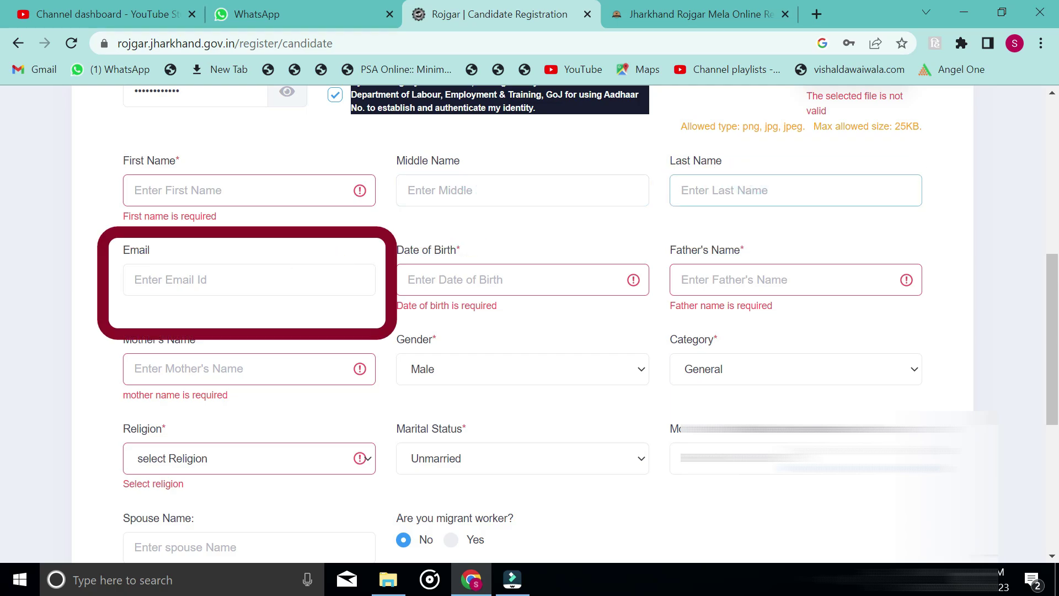
left_click(238, 270)
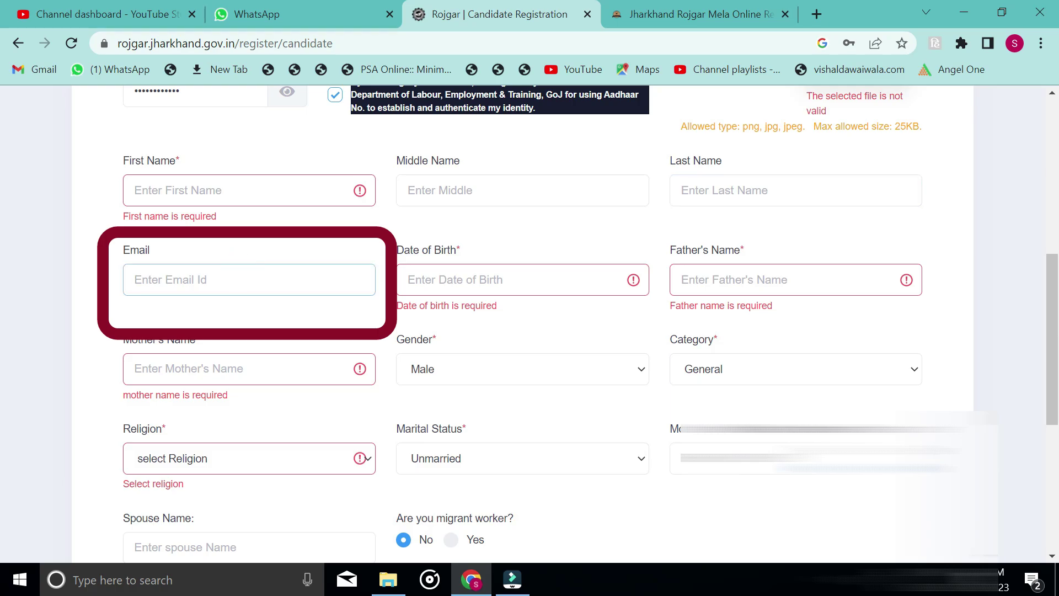
left_click(475, 277)
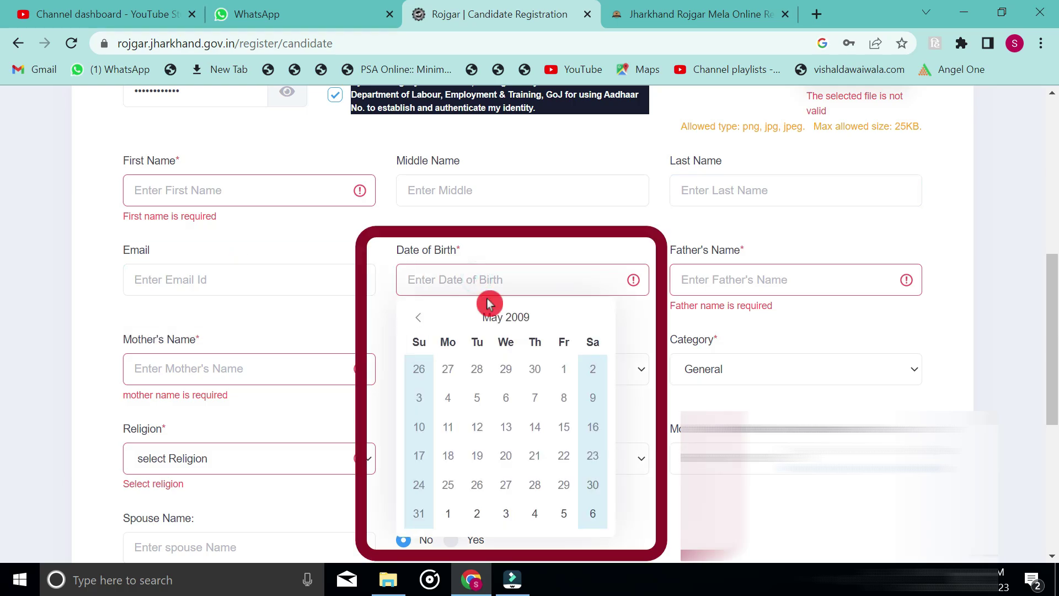
left_click(543, 243)
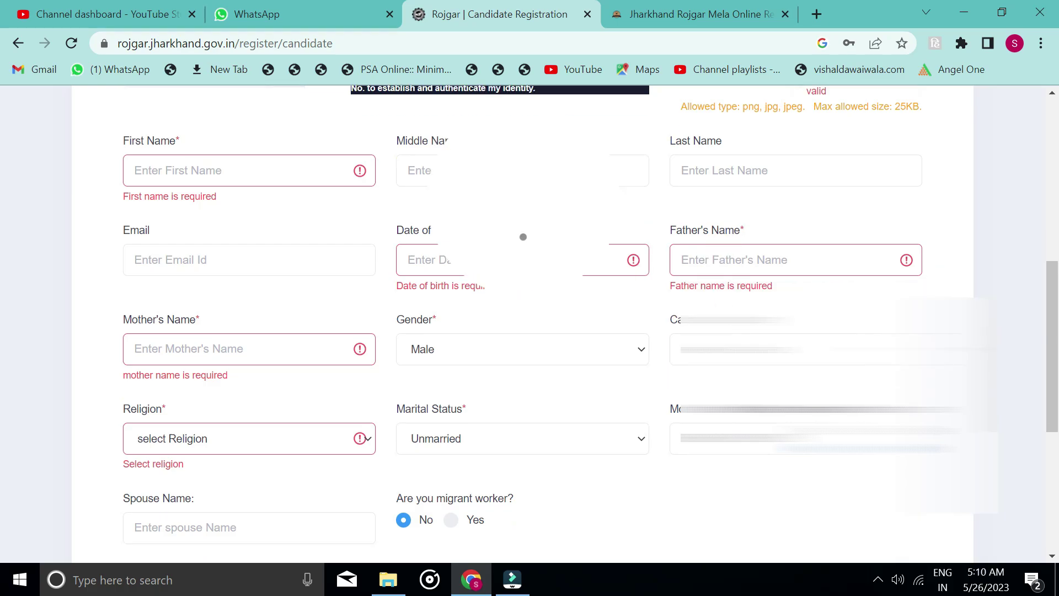
Set the applicant's gender to Female and the category to General
scroll(522, 235, "down", 3)
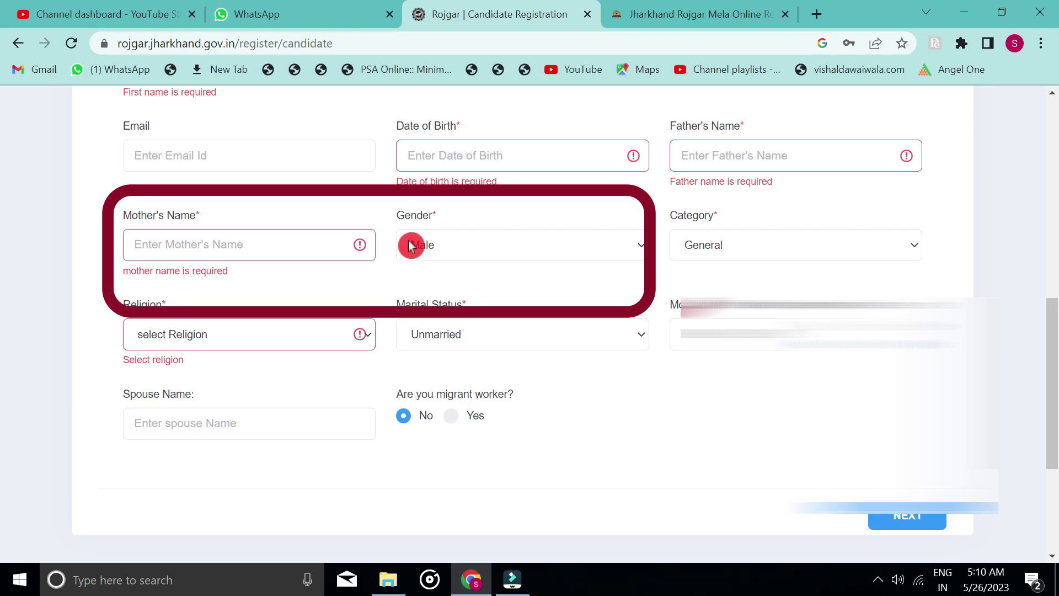
left_click(454, 241)
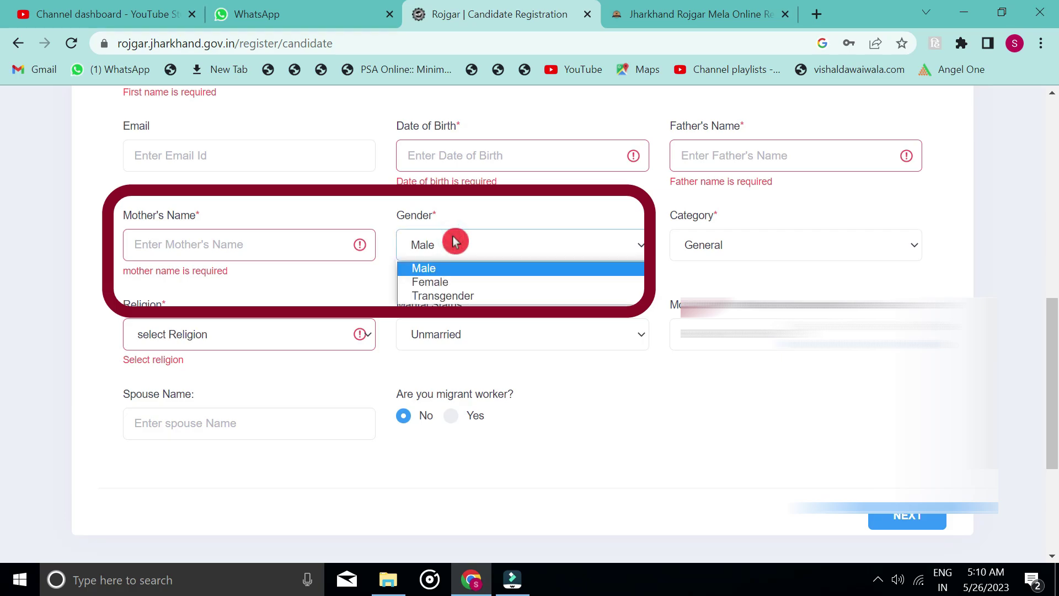
left_click(445, 285)
scroll(607, 276, "up", 1)
left_click(710, 290)
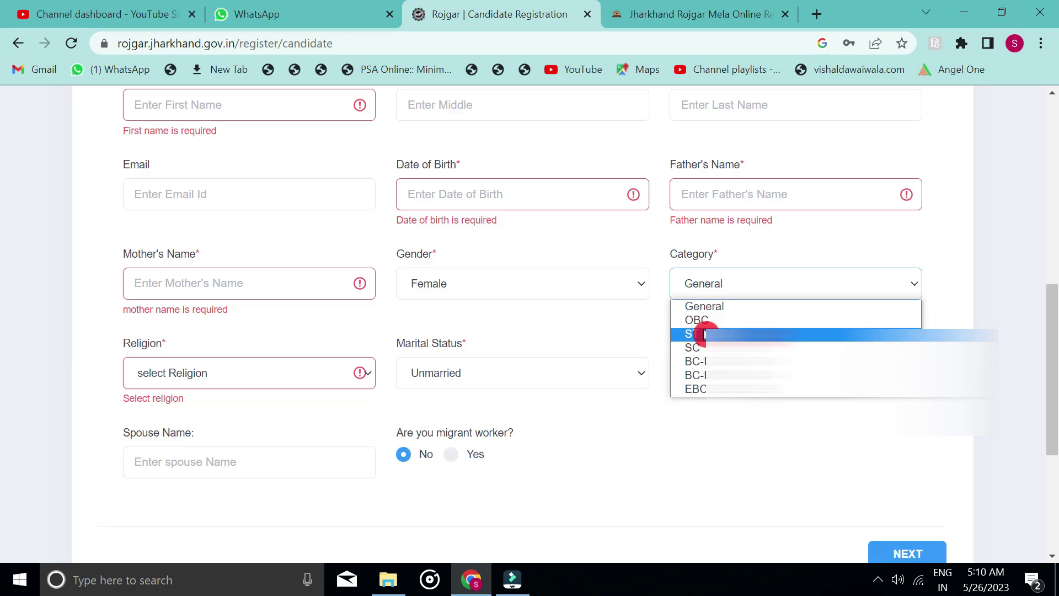
left_click(703, 307)
Set the applicant's religion to Hindu and the marital status to Married
left_click(246, 389)
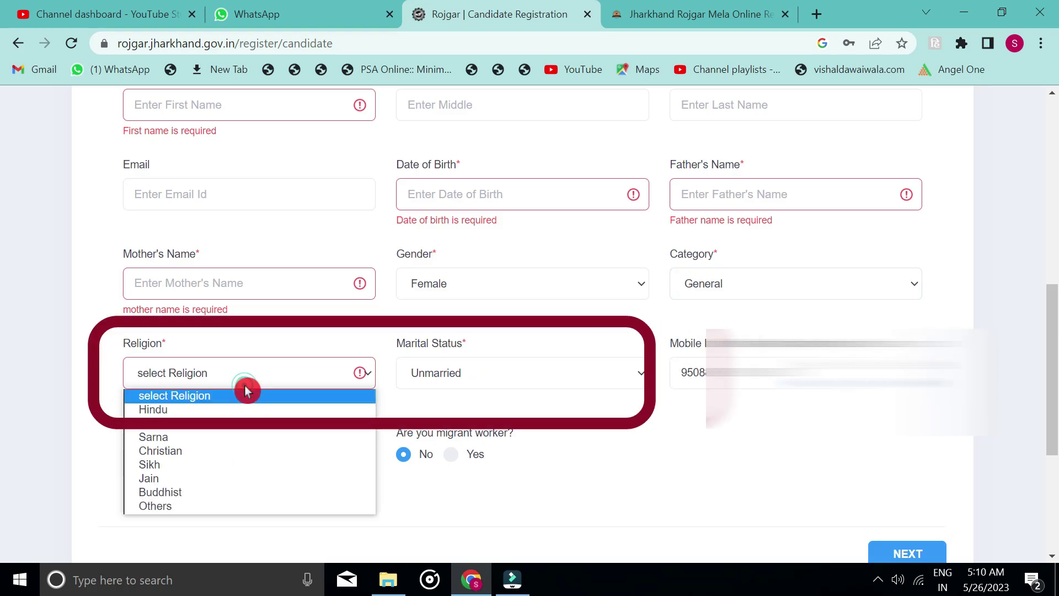
left_click(185, 411)
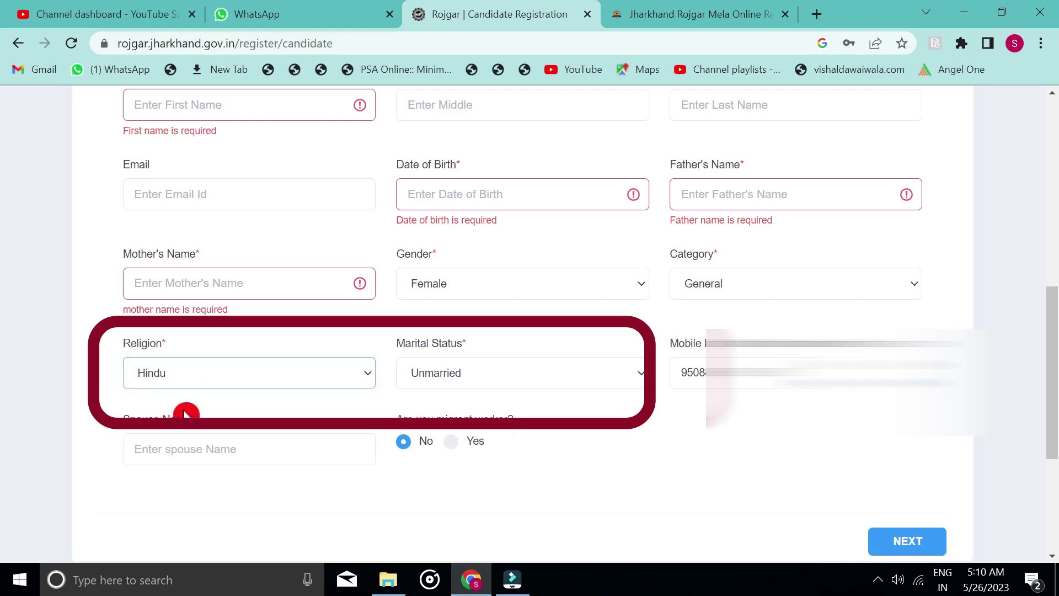
left_click(473, 377)
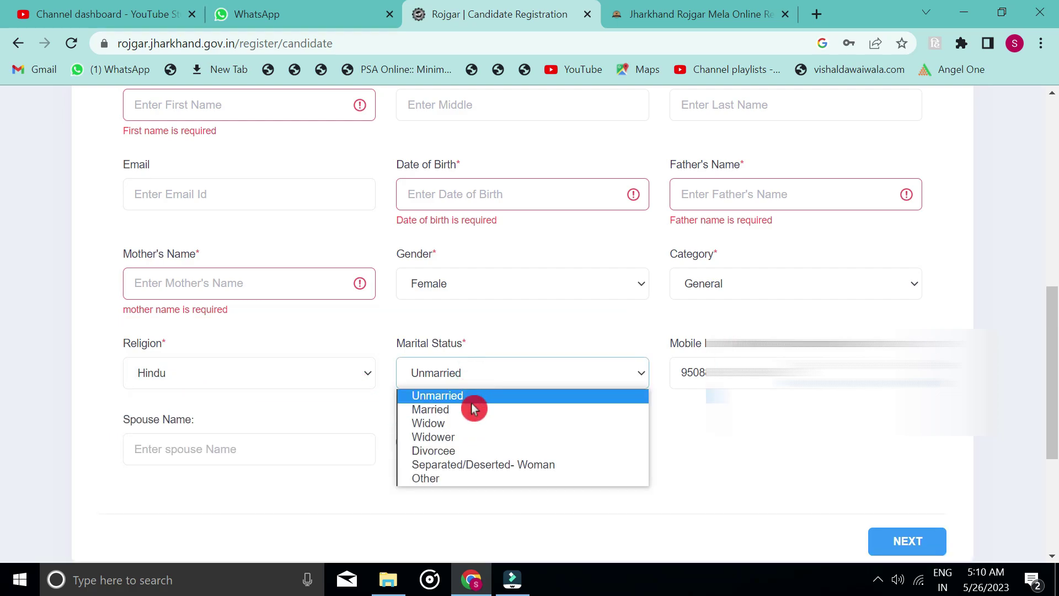
left_click(467, 410)
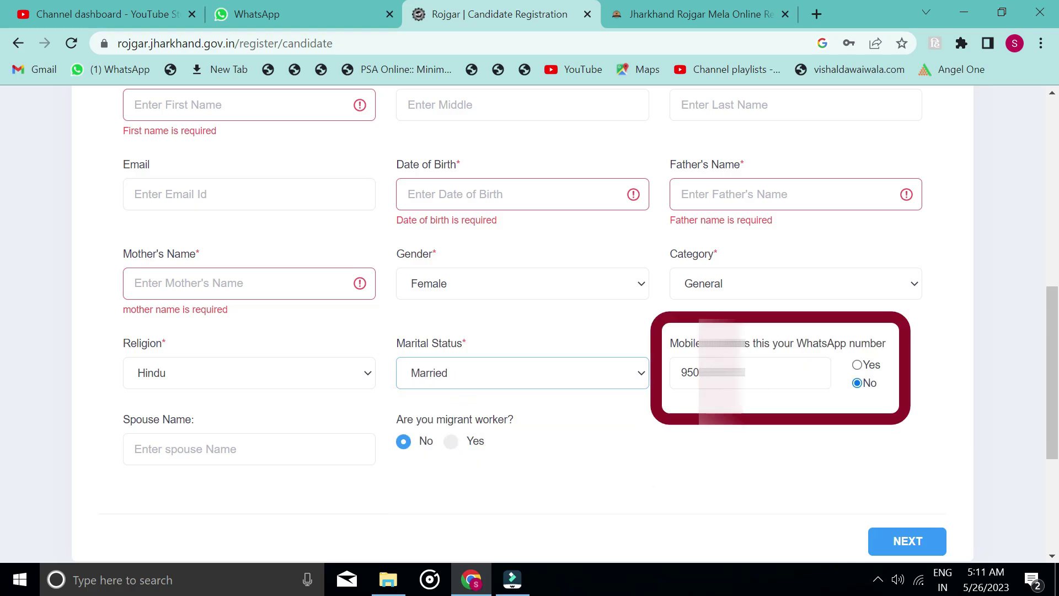
Mark the registered mobile number as the applicant's WhatsApp number
left_click(861, 368)
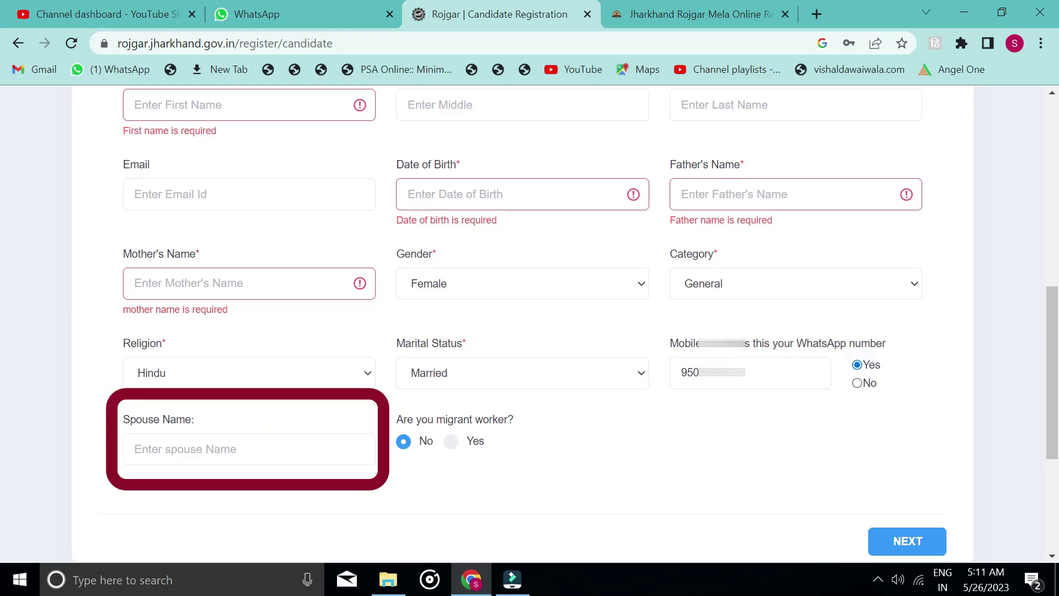
left_click(521, 467)
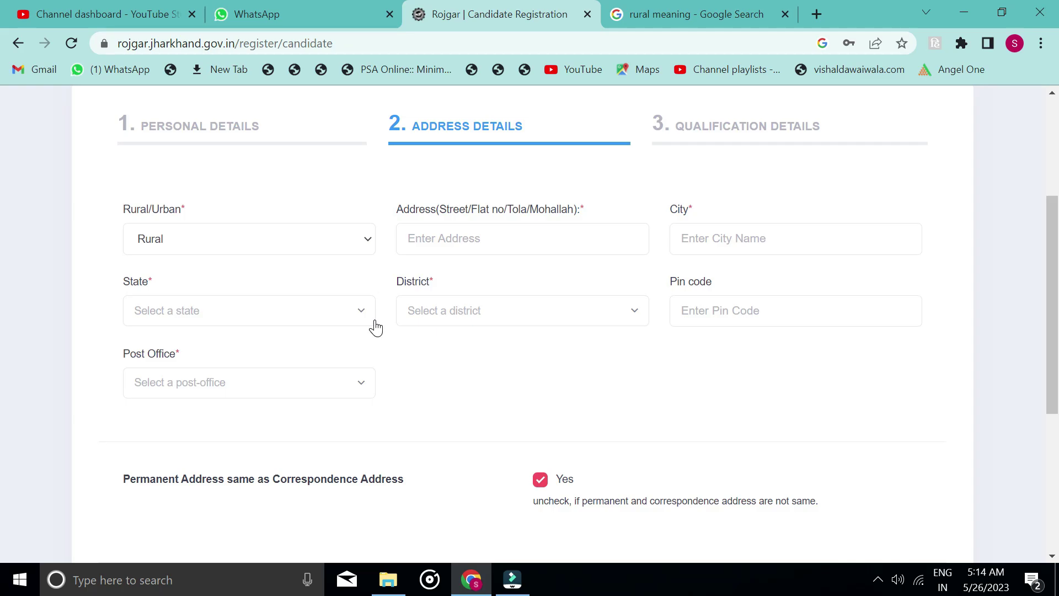
Set the area type in the address details to Urban and check the address and city fields
left_click(228, 248)
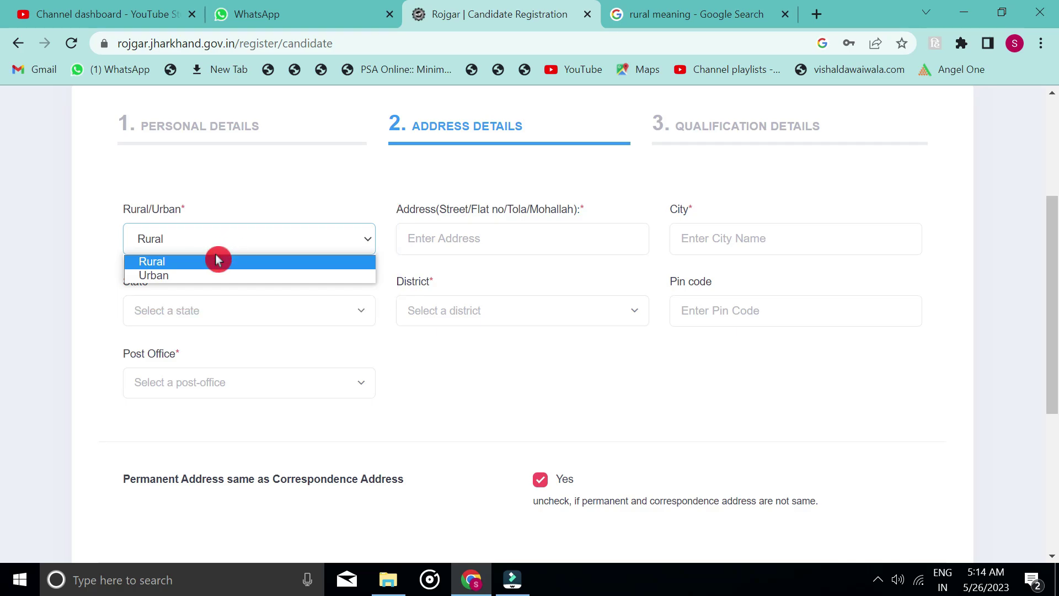
left_click(173, 278)
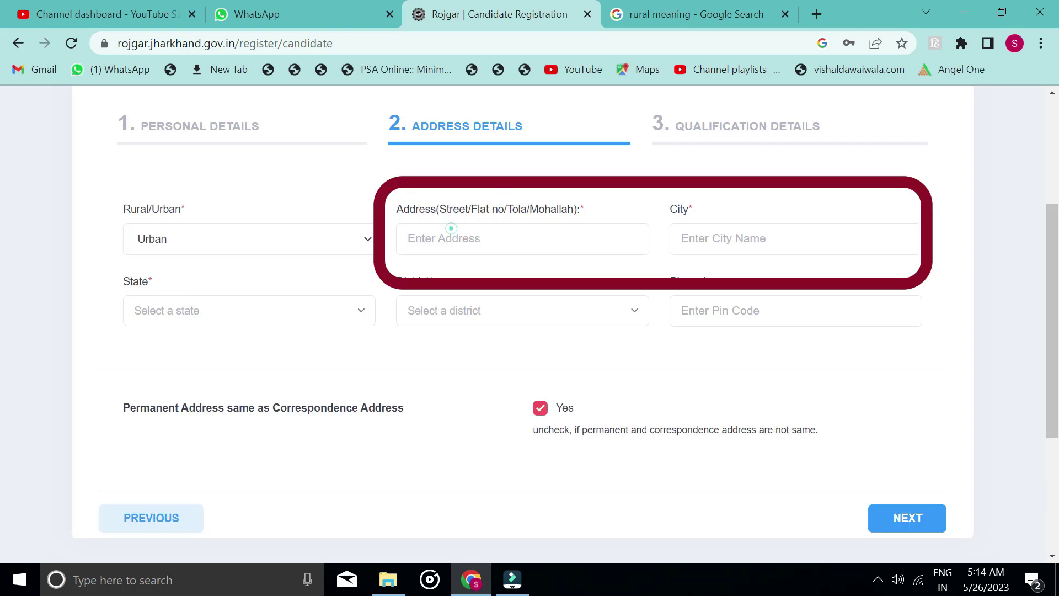
left_click(452, 228)
left_click(703, 170)
left_click(704, 238)
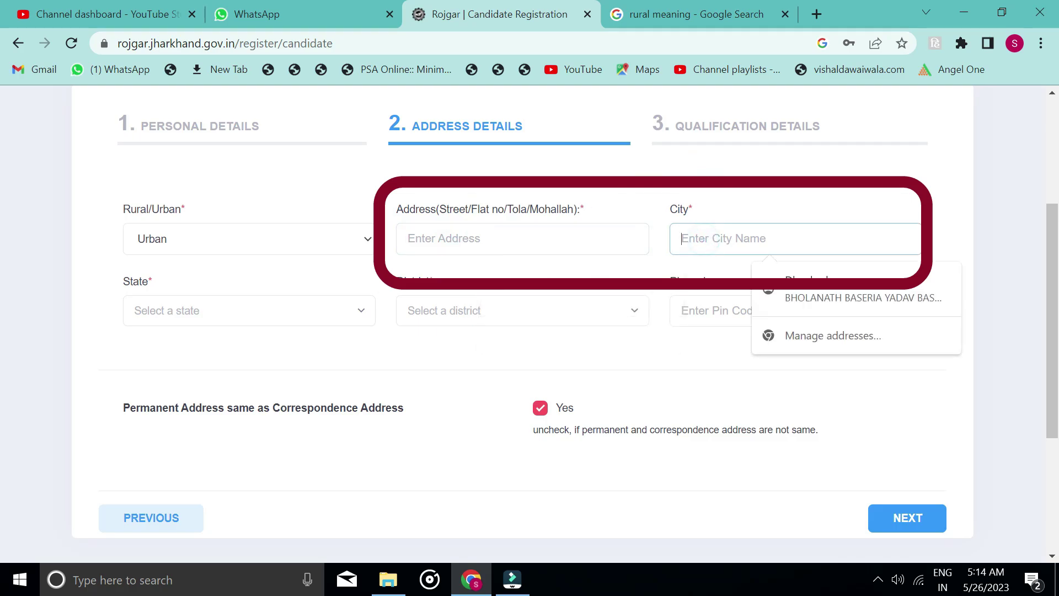
Set the correspondence address's state to Jharkhand and its district to Dhanbad
left_click(310, 321)
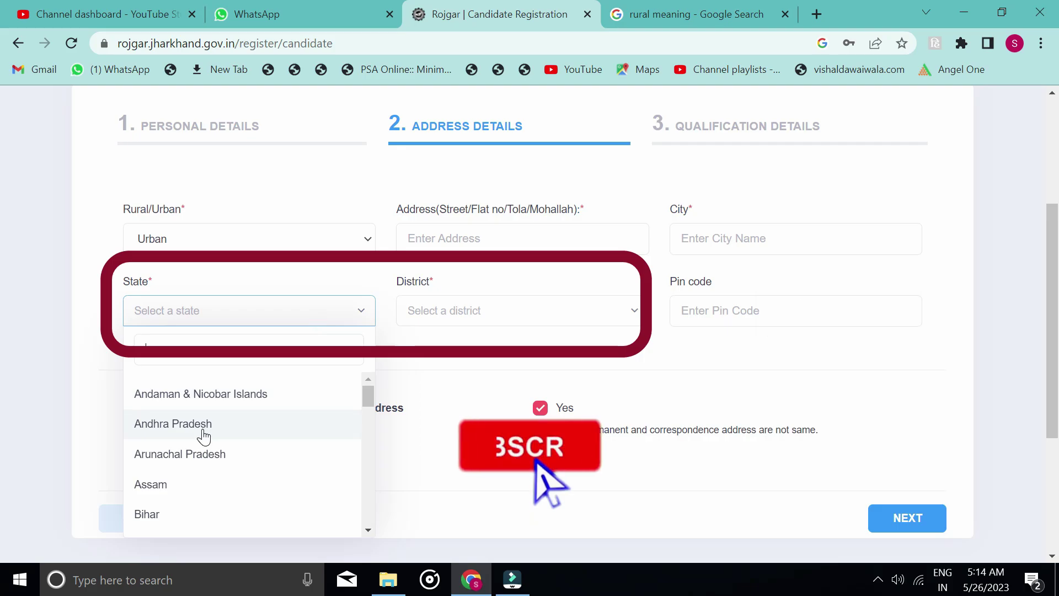
left_click(445, 374)
left_click(624, 305)
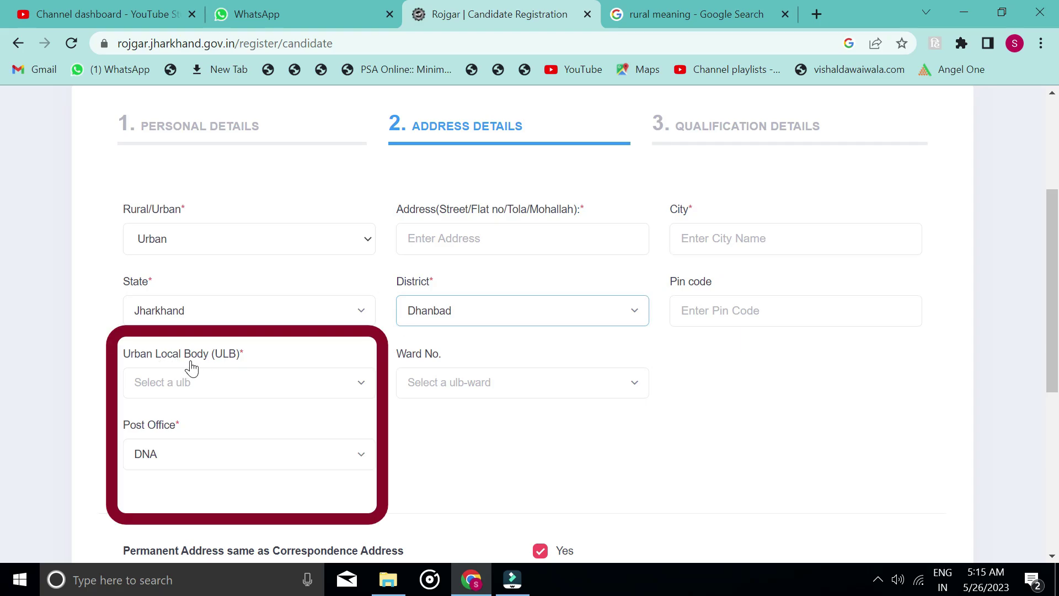
Set the Urban Local Body to Dhanbad and look through the available ward numbers
left_click(267, 386)
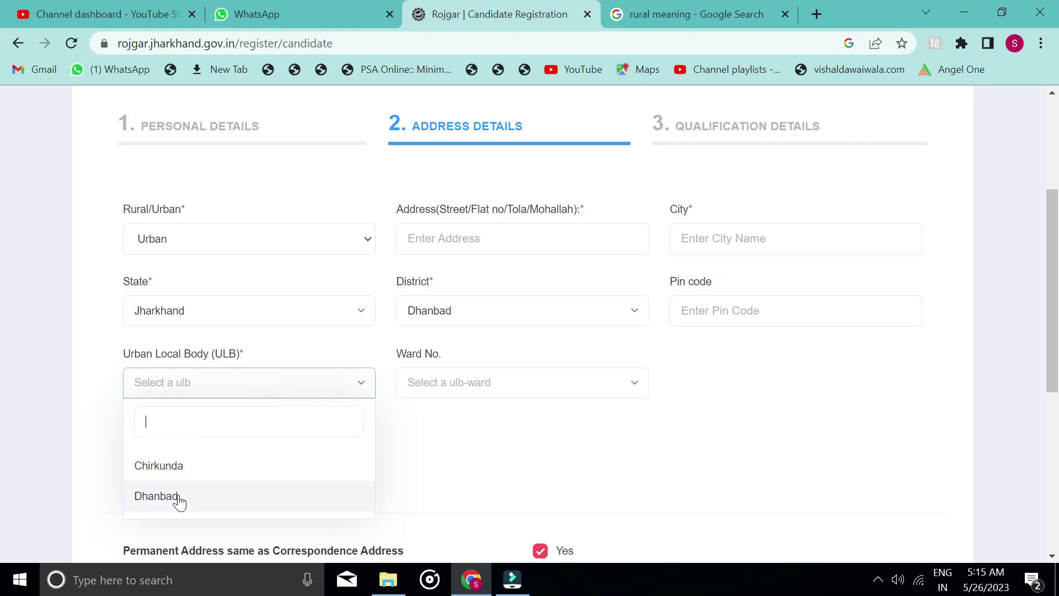
left_click(157, 496)
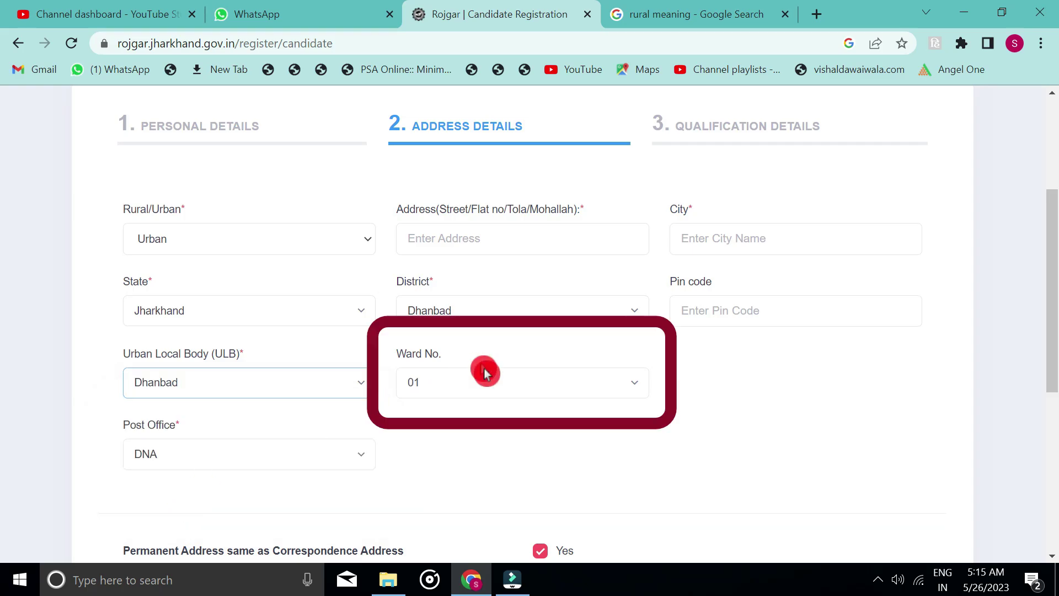
left_click(499, 382)
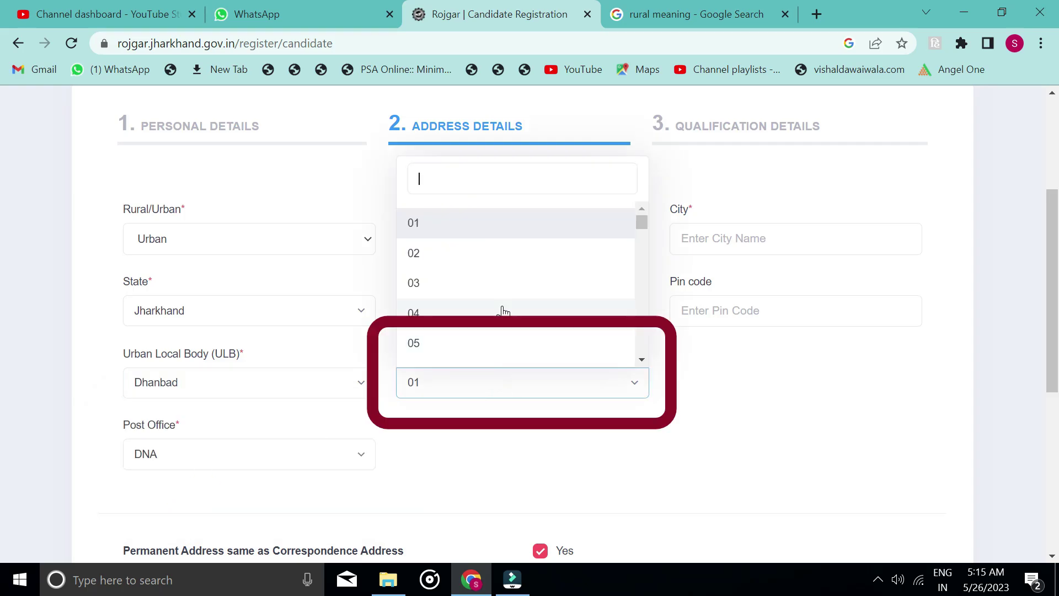
scroll(500, 307, "down", 3)
left_click(508, 429)
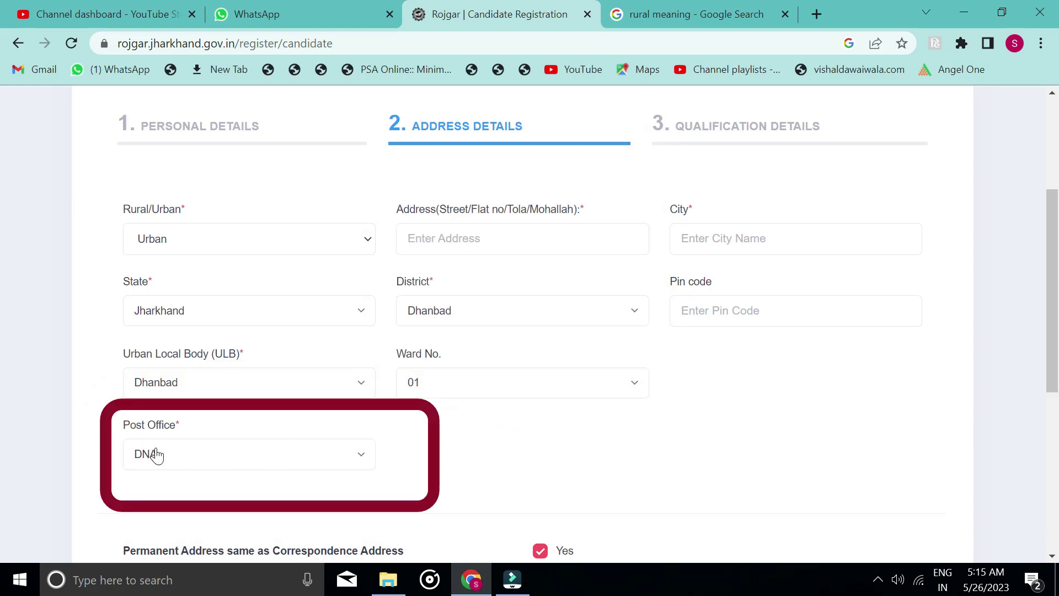
Look through the post office options for the correspondence address
left_click(319, 462)
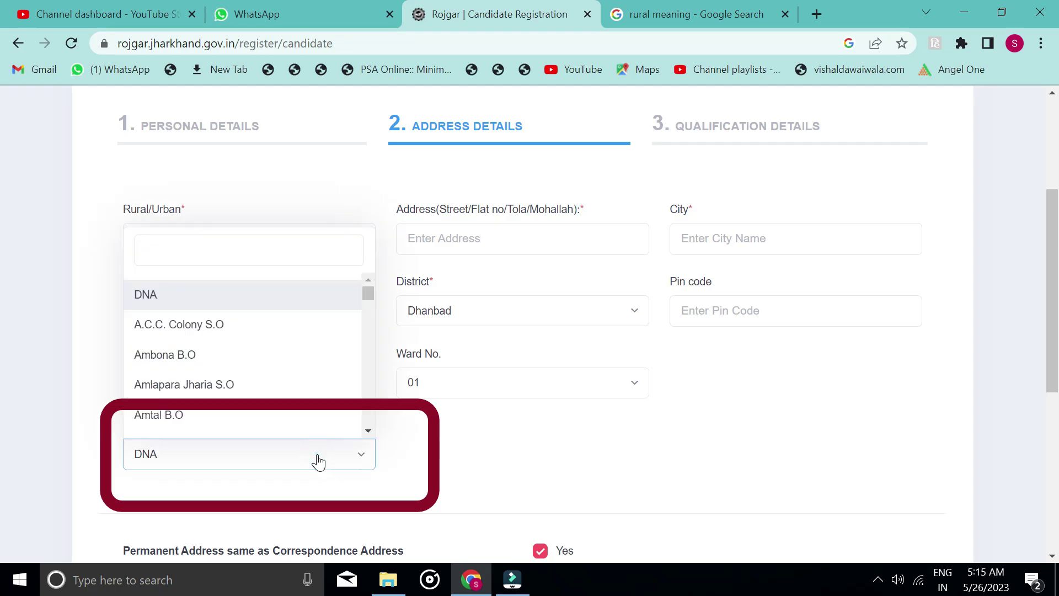
scroll(353, 369, "down", 2)
left_click(541, 409)
Declare that the permanent address differs from the correspondence address, so that separate permanent address fields can be filled in
scroll(542, 411, "down", 2)
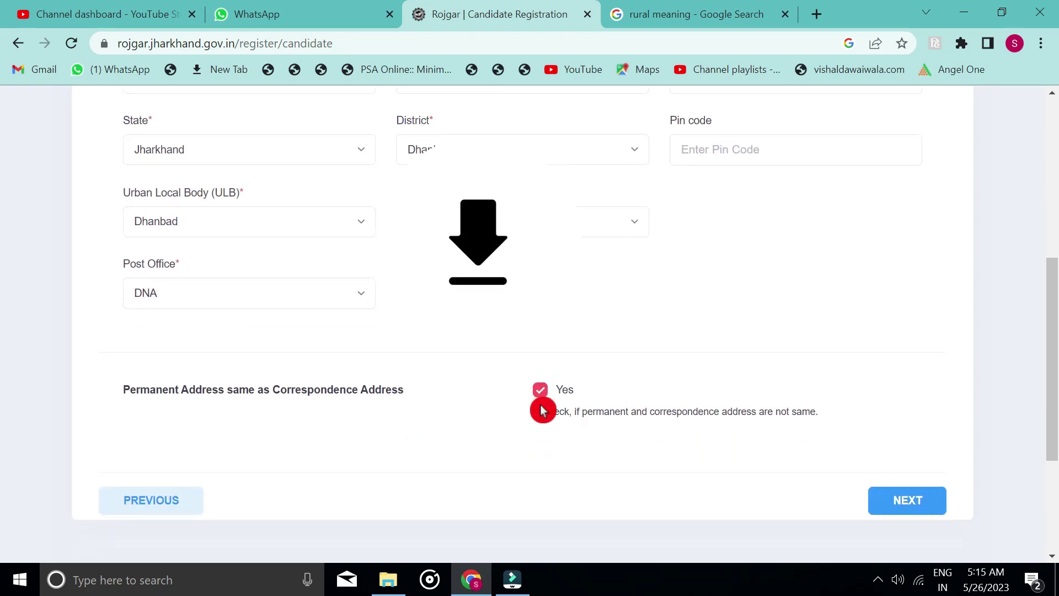
scroll(542, 411, "down", 1)
left_click(481, 401)
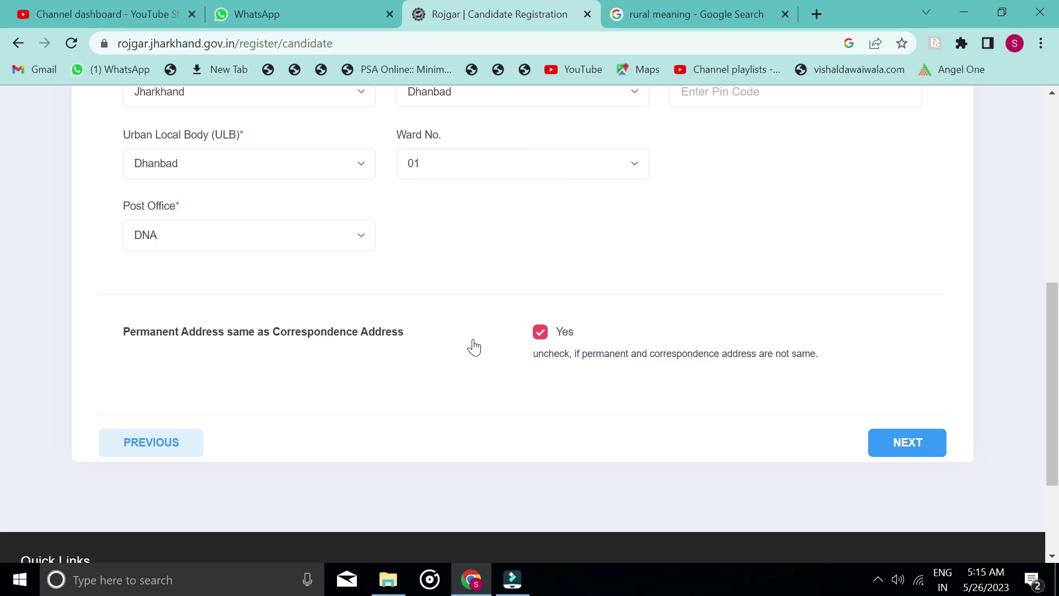
left_click(541, 331)
scroll(543, 344, "down", 2)
left_click(546, 343)
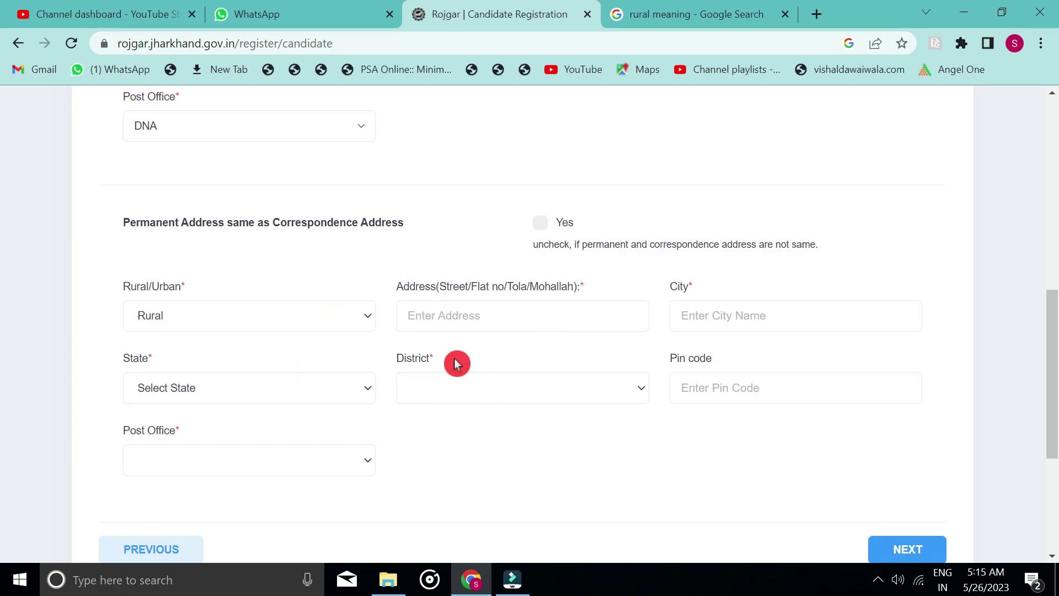
Mark the permanent address as the same as the correspondence address and continue to the qualification details
left_click(513, 292)
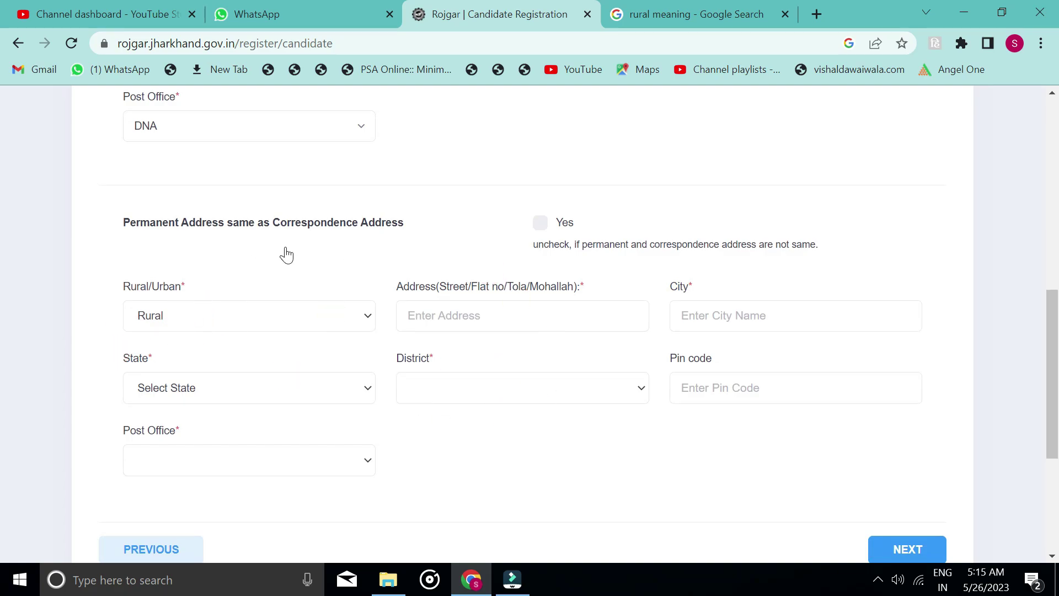
left_click(532, 222)
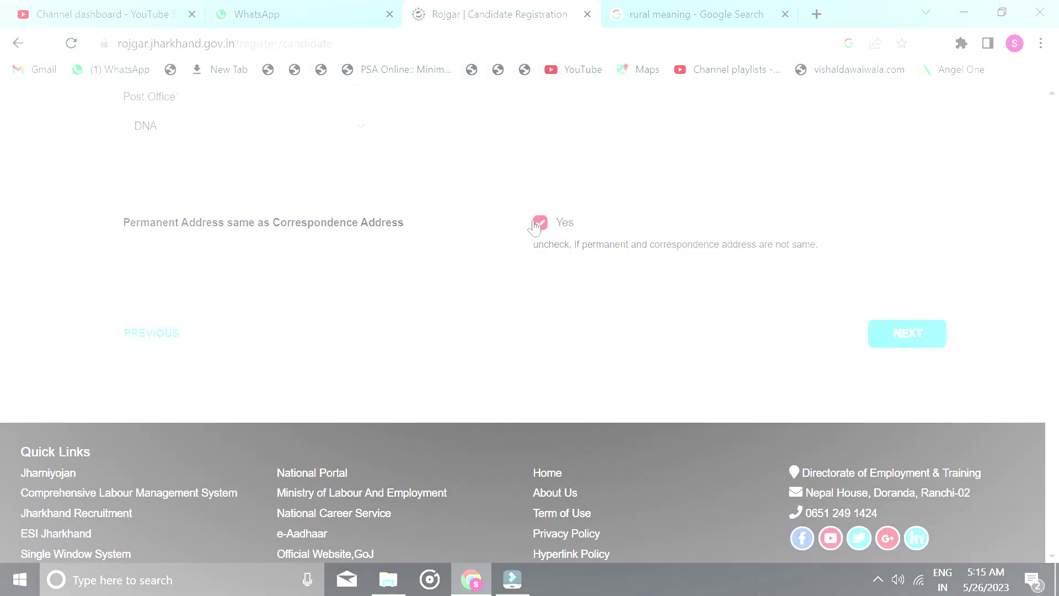
left_click(885, 277)
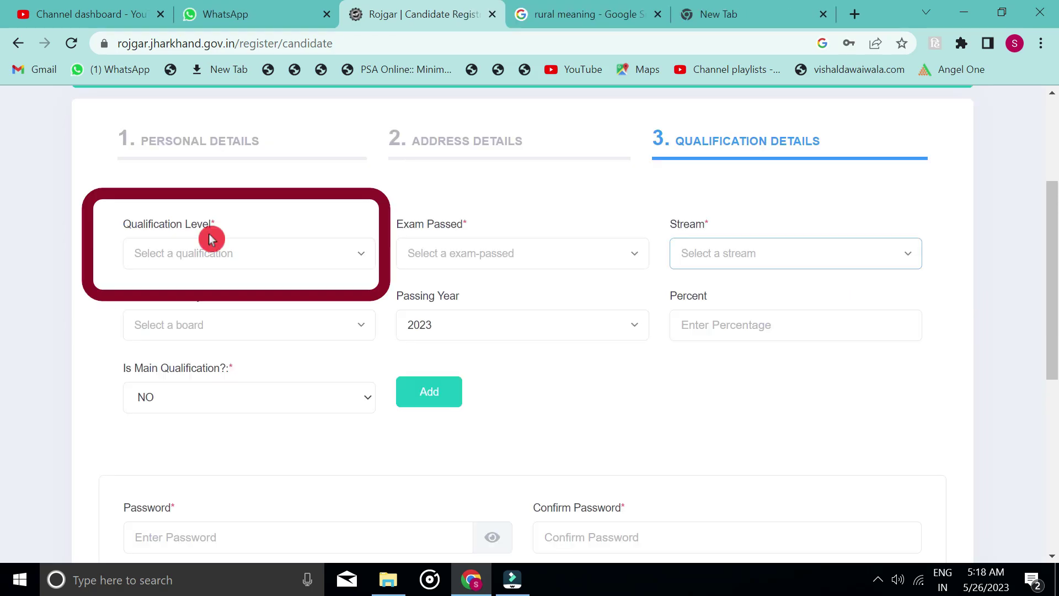
Set the qualification level to 12th Pass
left_click(303, 254)
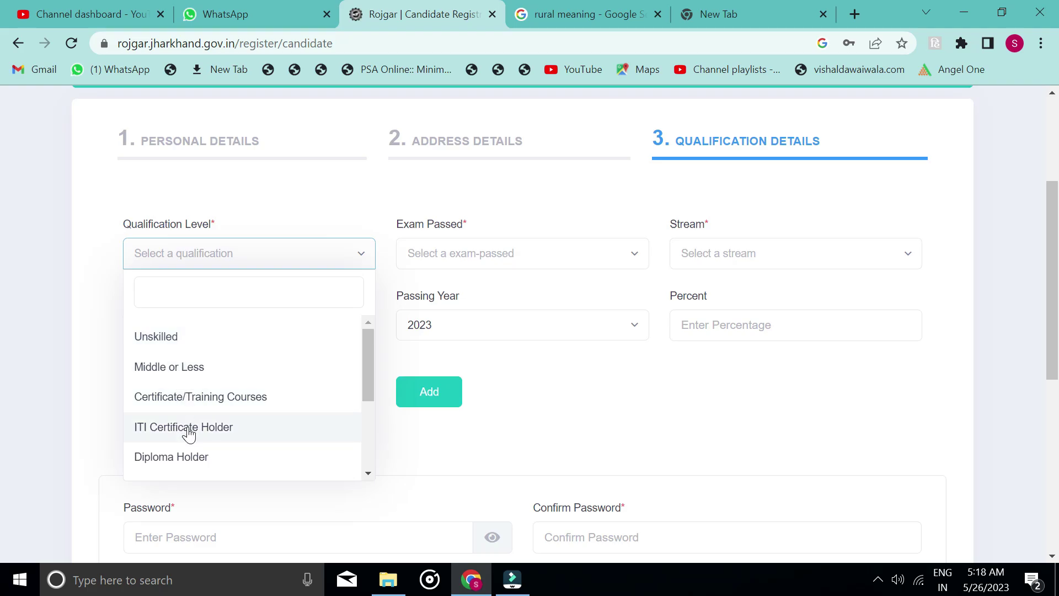
scroll(189, 434, "down", 3)
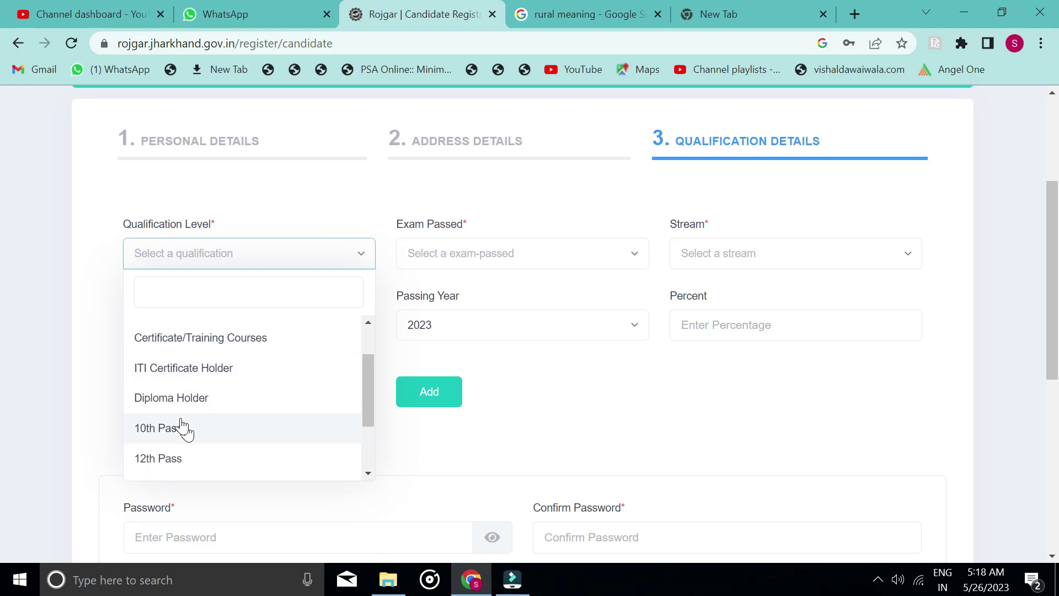
scroll(181, 386, "down", 1)
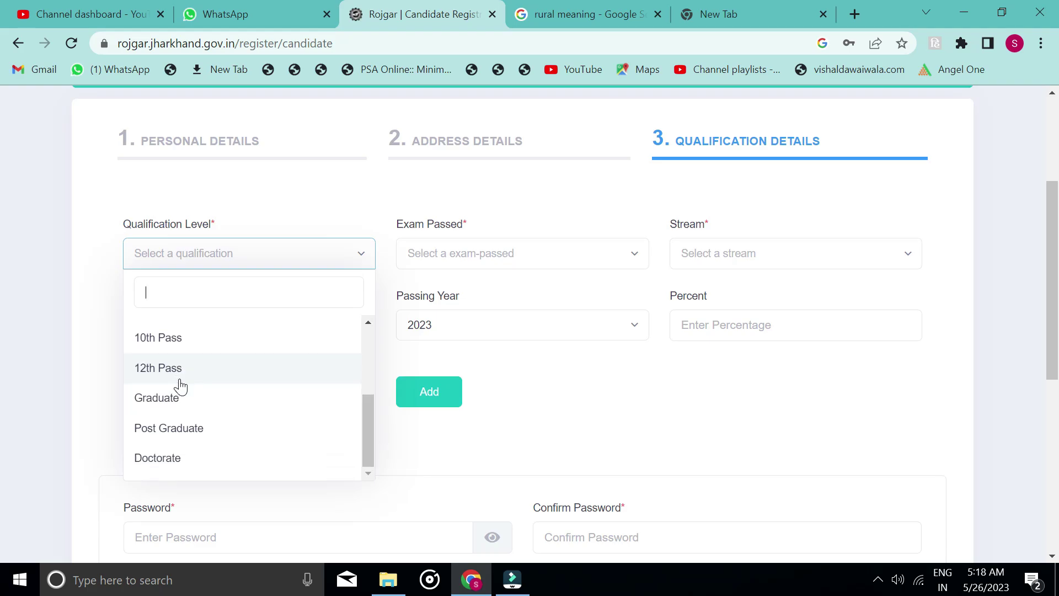
scroll(179, 384, "up", 1)
scroll(177, 383, "down", 1)
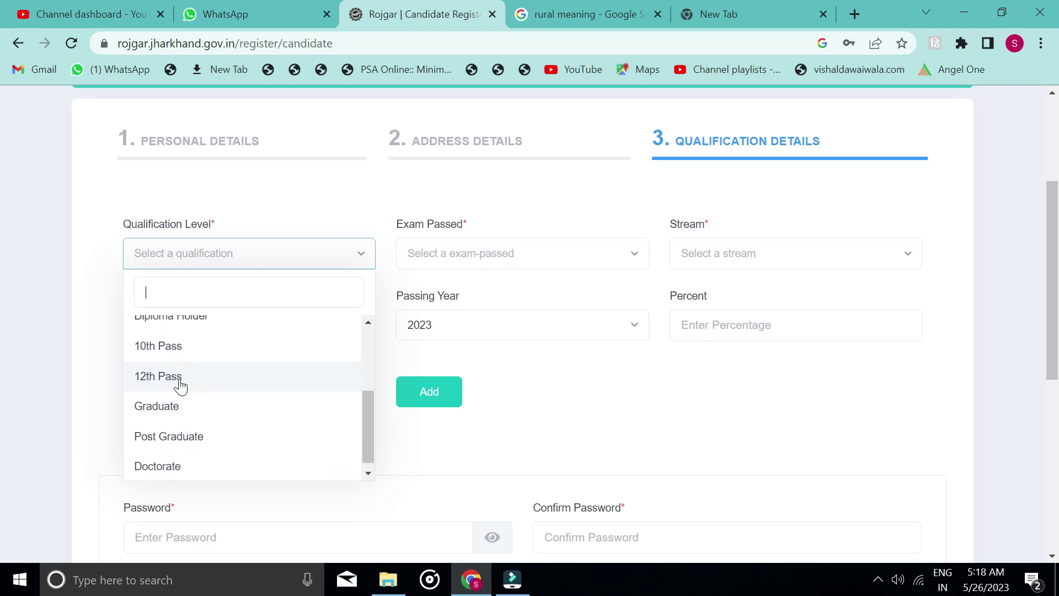
left_click(163, 380)
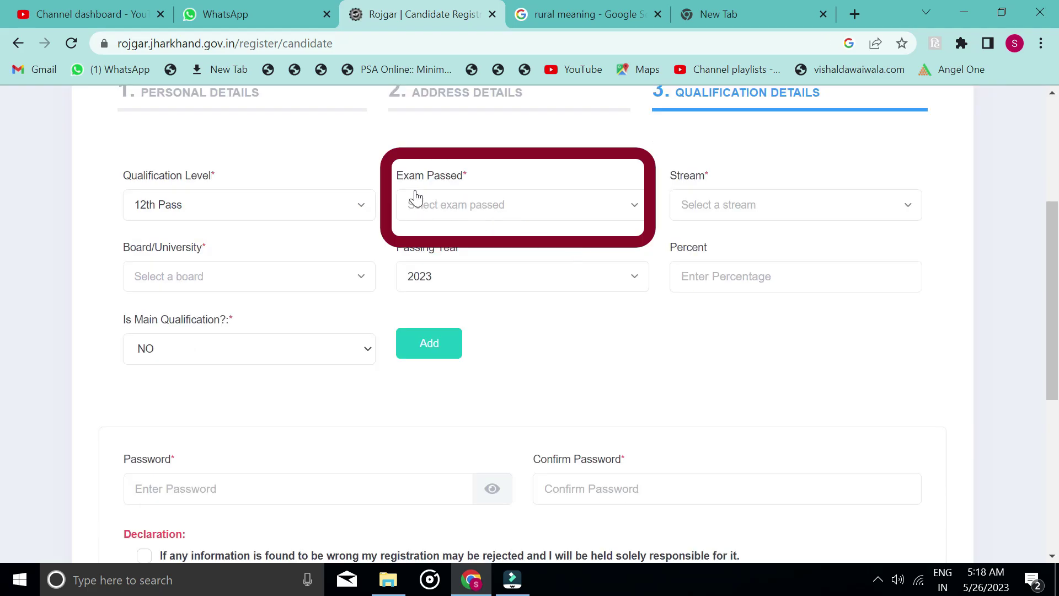
Choose 12th/Intermediate Commerce as both the exam passed and the stream
left_click(536, 205)
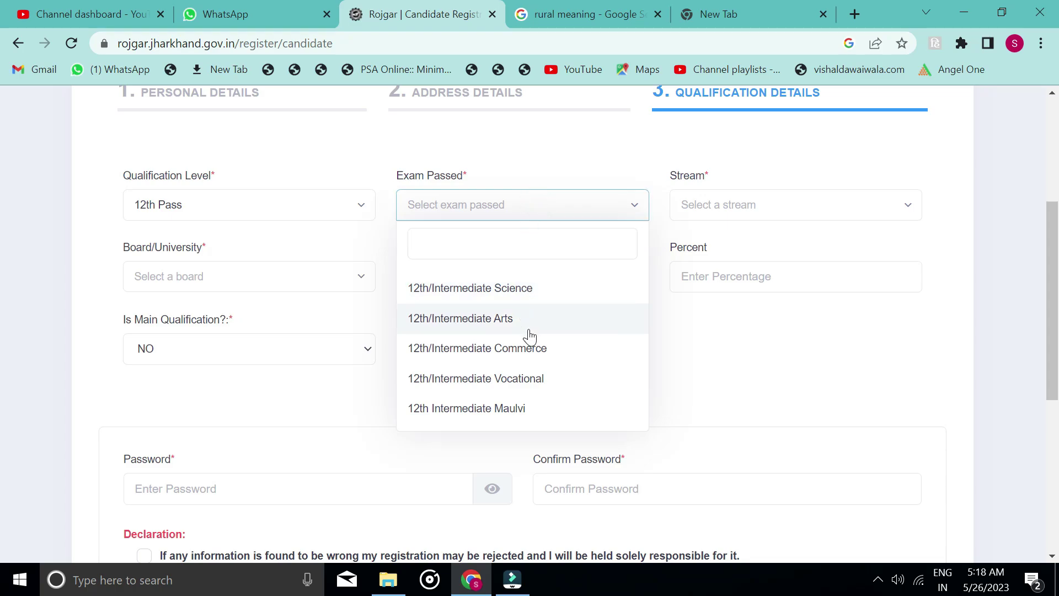
left_click(530, 348)
left_click(787, 207)
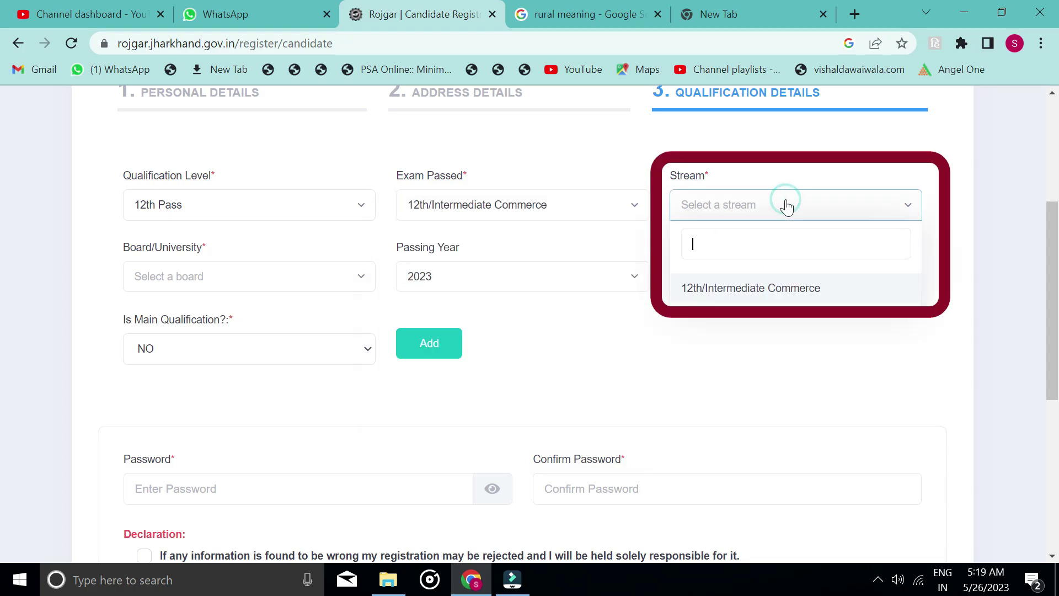
left_click(730, 290)
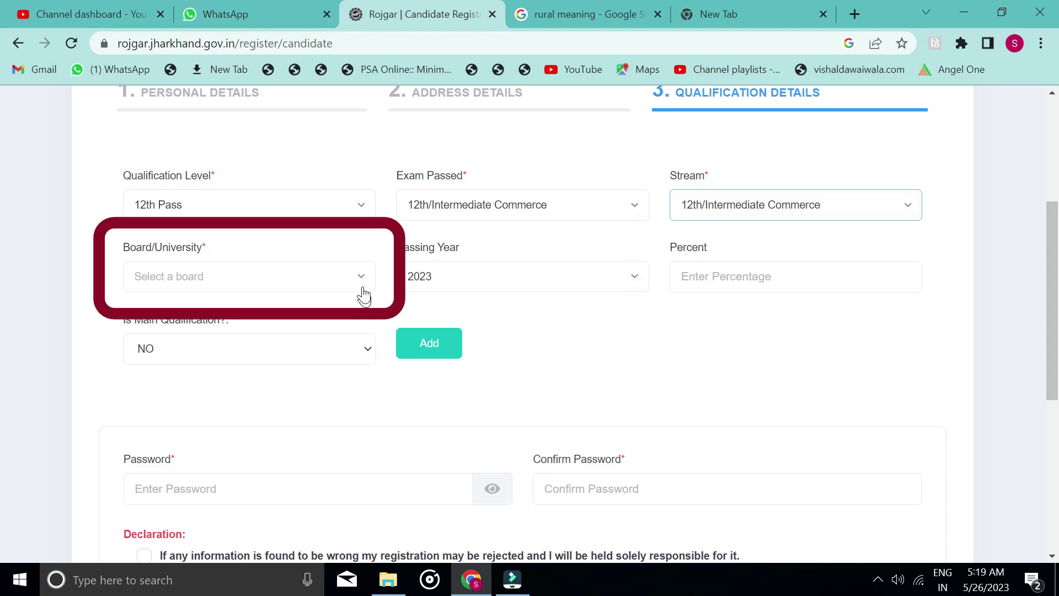
Look through the available boards and universities and choose Jharkhand Academic Council, Ranchi
left_click(361, 276)
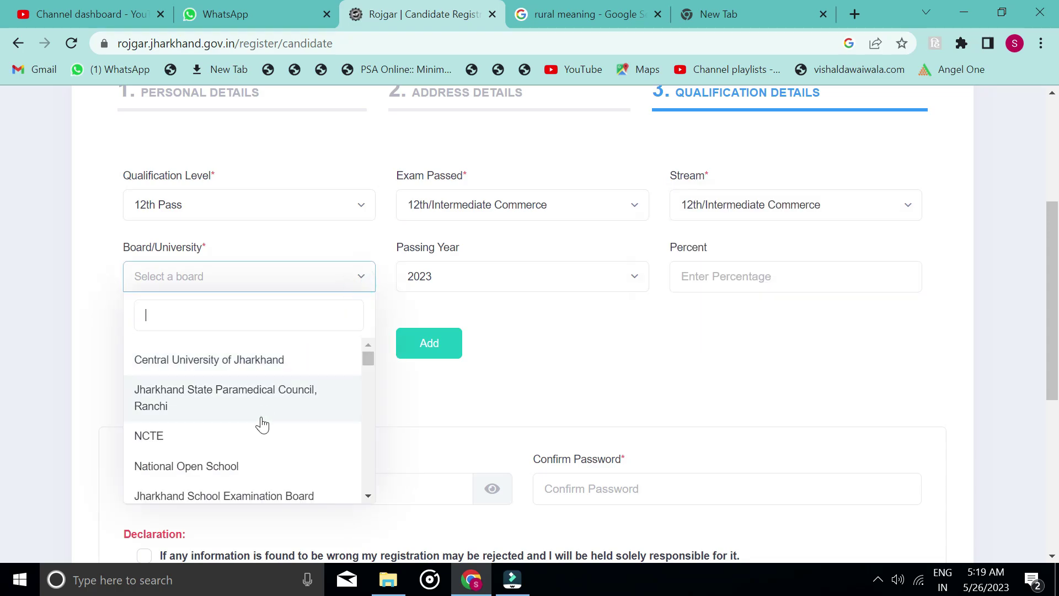
scroll(262, 425, "down", 3)
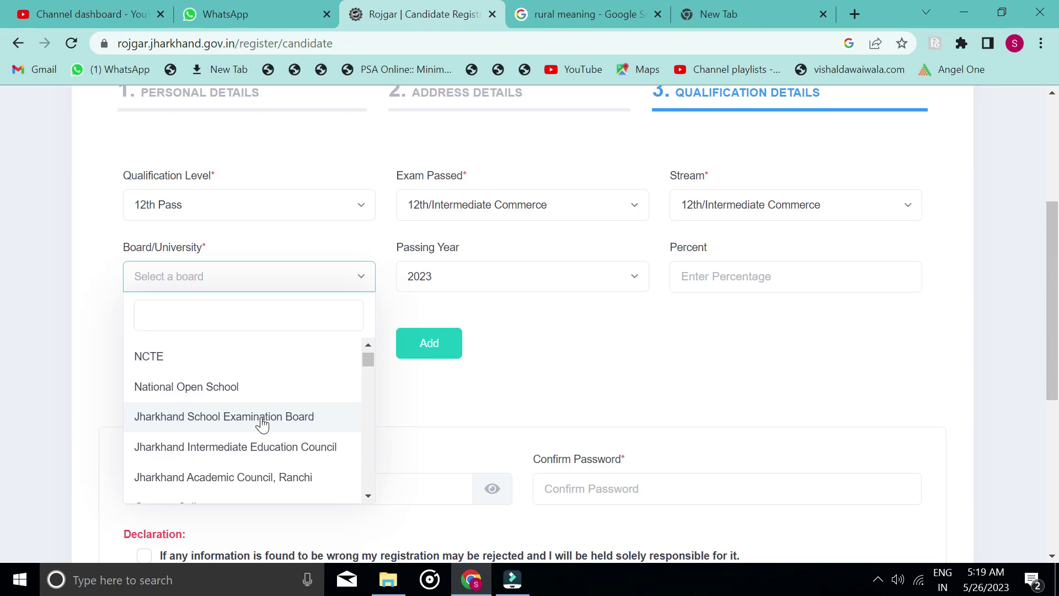
scroll(262, 424, "down", 2)
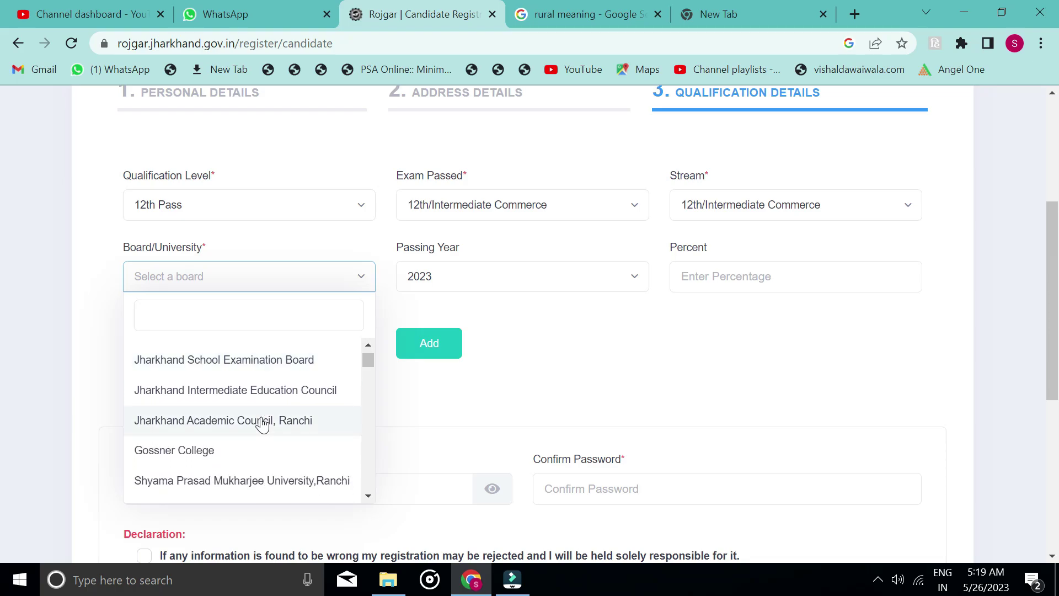
scroll(263, 424, "down", 6)
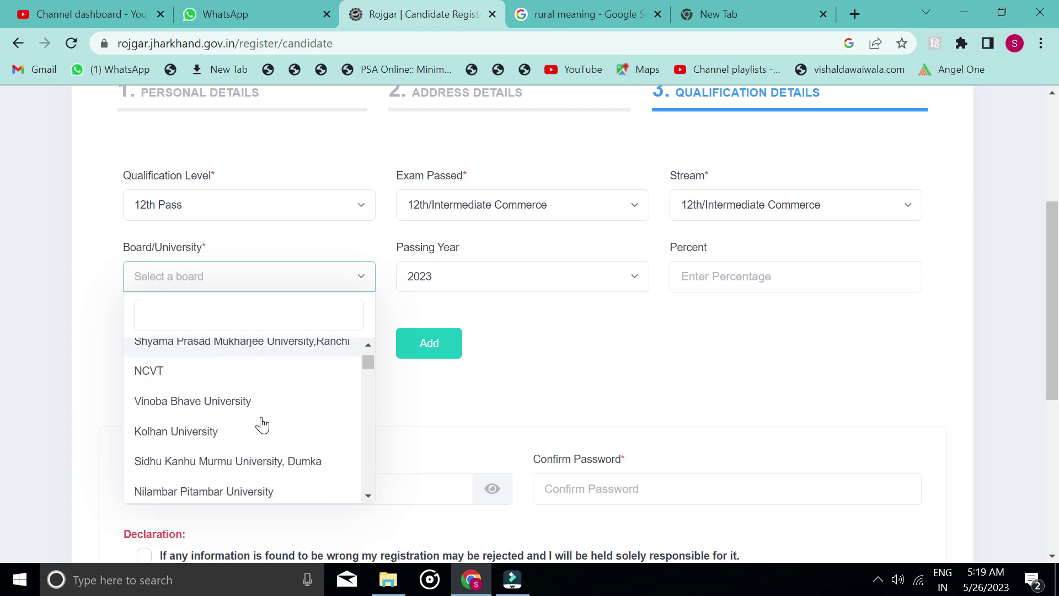
scroll(262, 425, "up", 6)
left_click(262, 425)
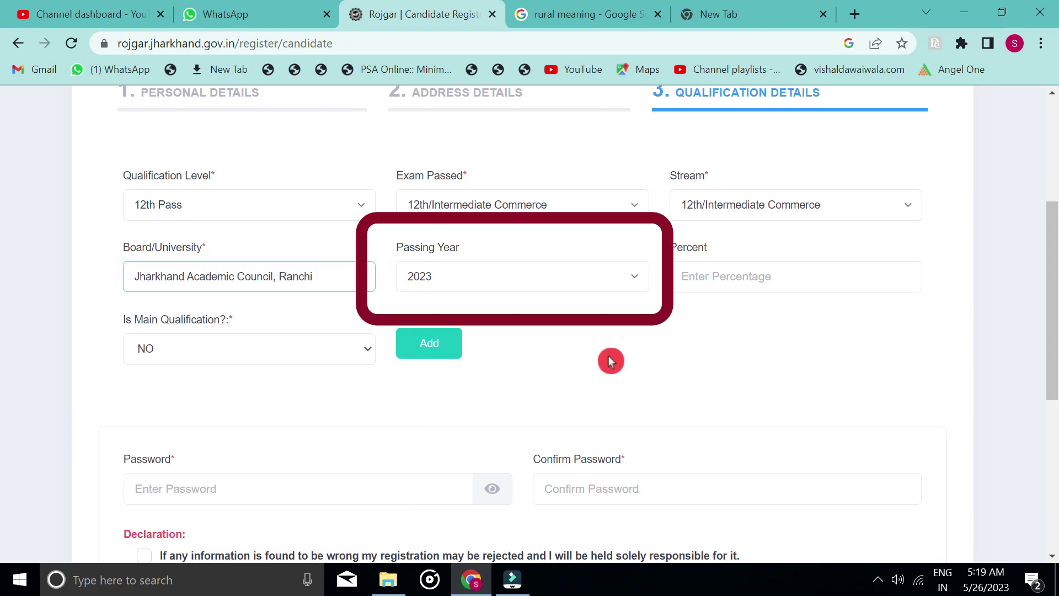
Set the passing year of the 12th qualification to 2016
left_click(604, 290)
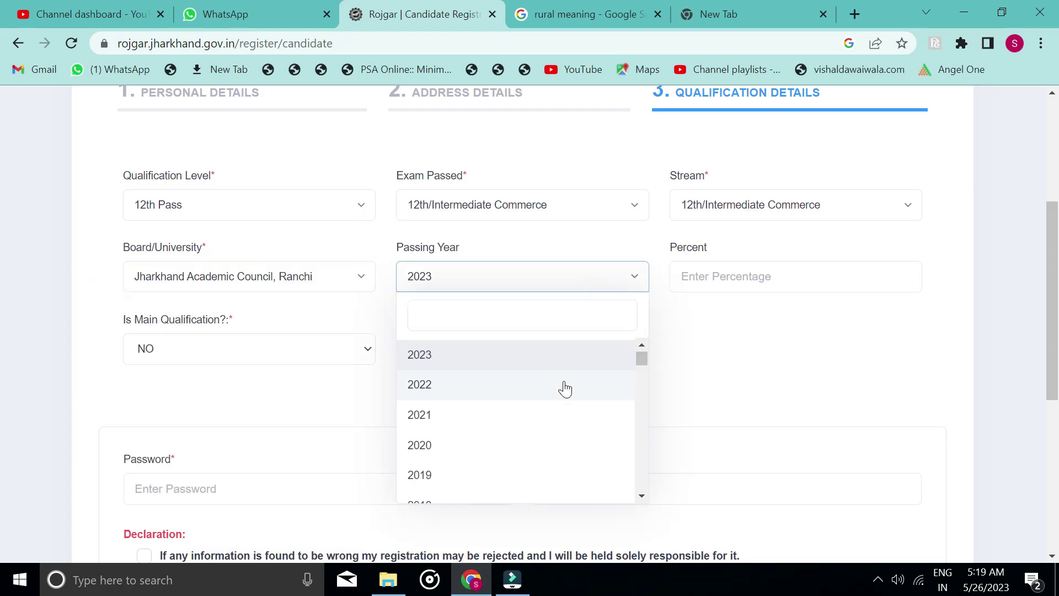
scroll(564, 388, "down", 3)
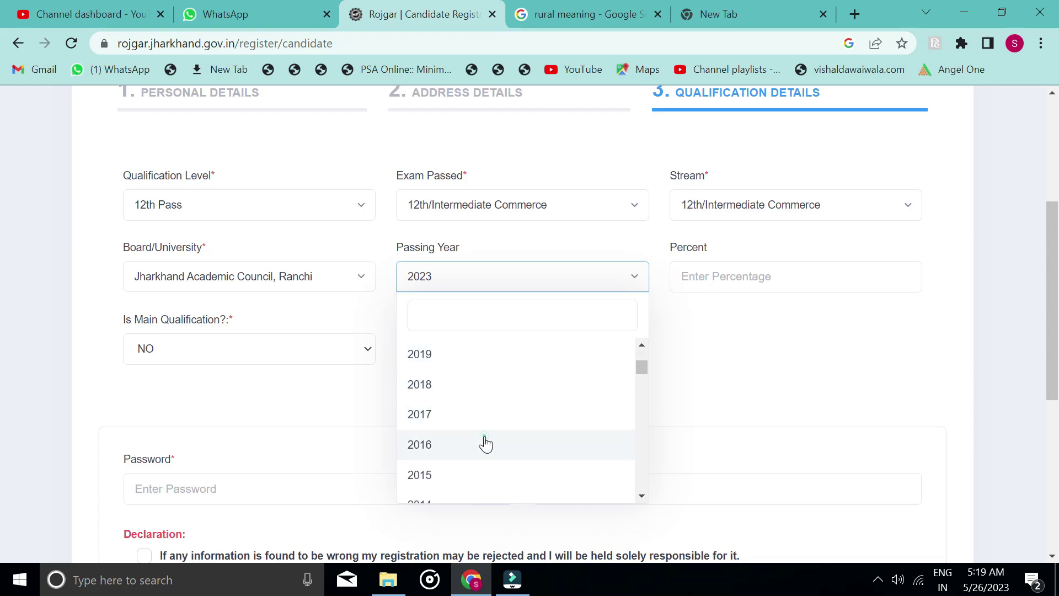
left_click(485, 444)
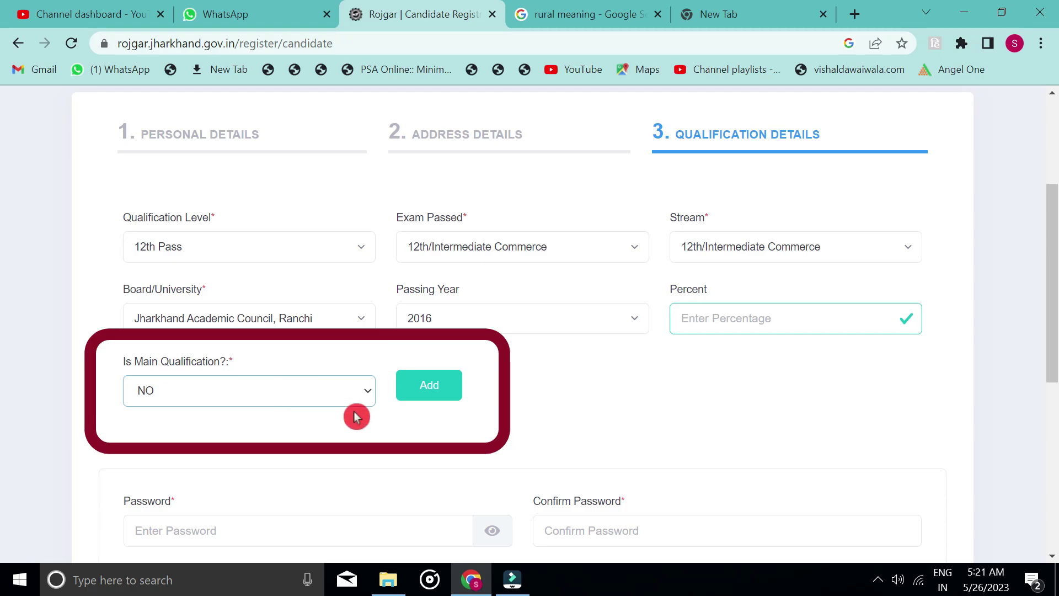
Mark the 12th Pass entry as the main qualification and add it to the qualification table
left_click(338, 400)
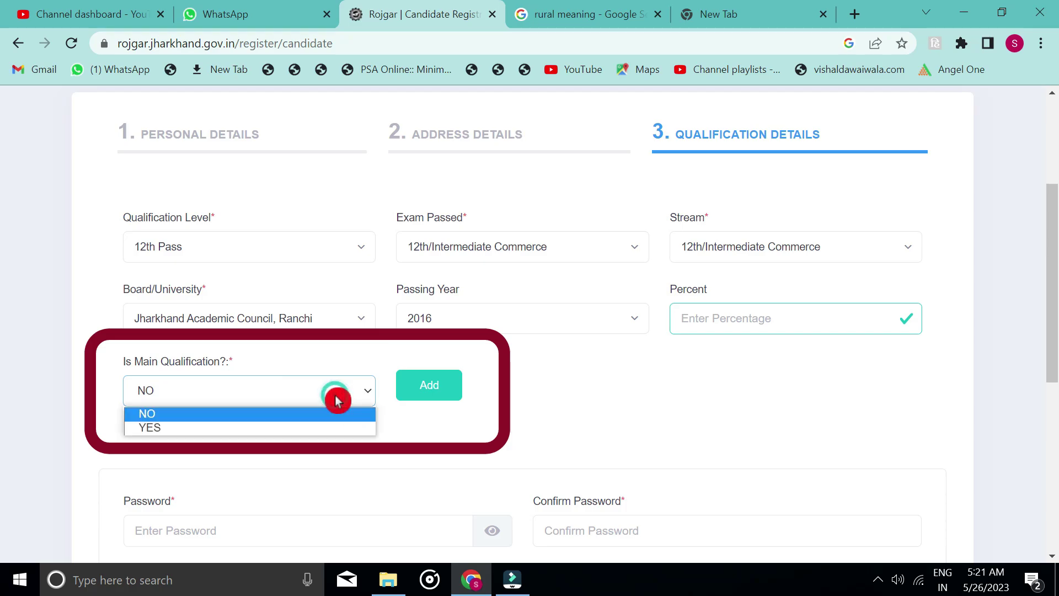
left_click(230, 429)
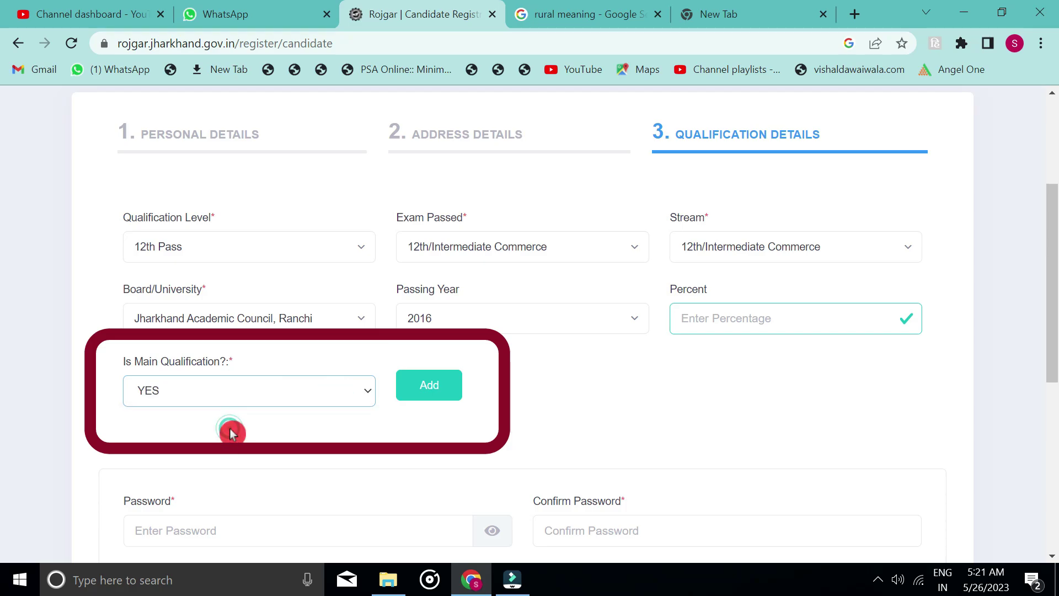
left_click(441, 398)
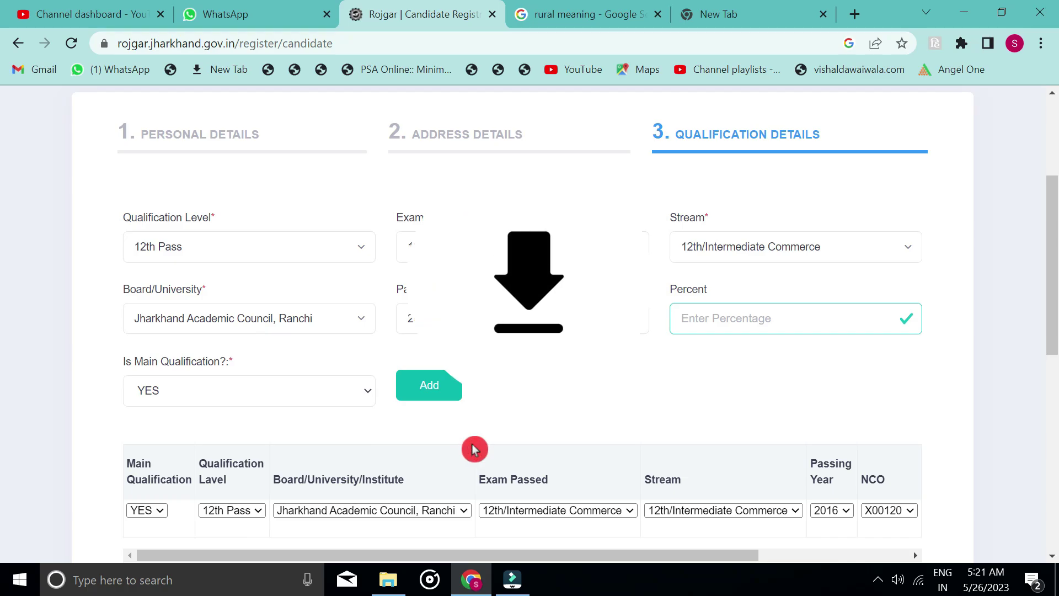
Submit the registration with the declaration accepted, and download the registration acknowledgment
scroll(474, 449, "down", 2)
scroll(474, 450, "down", 5)
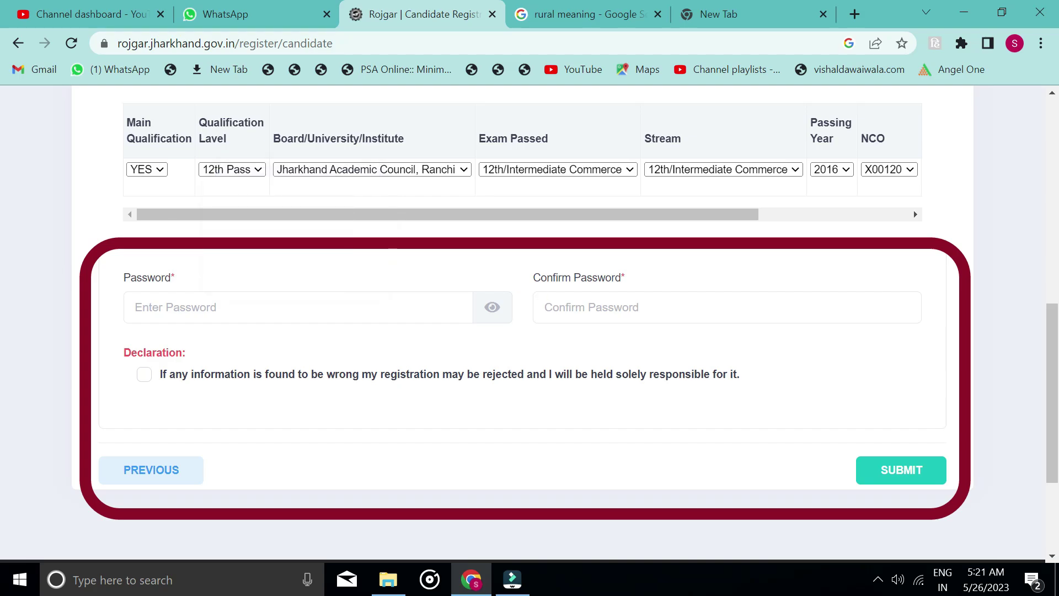
left_click(144, 387)
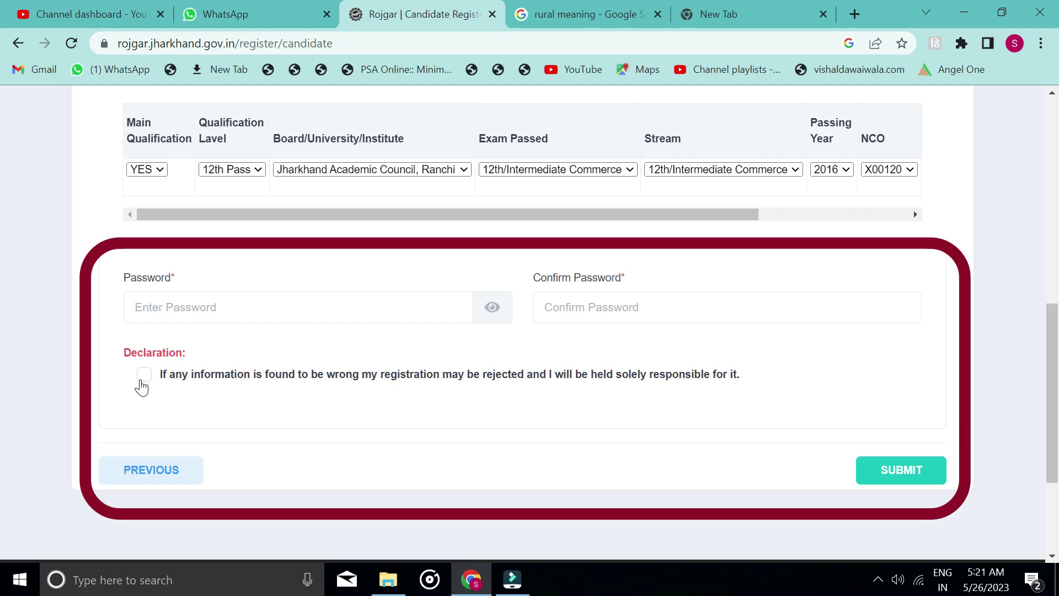
left_click(893, 468)
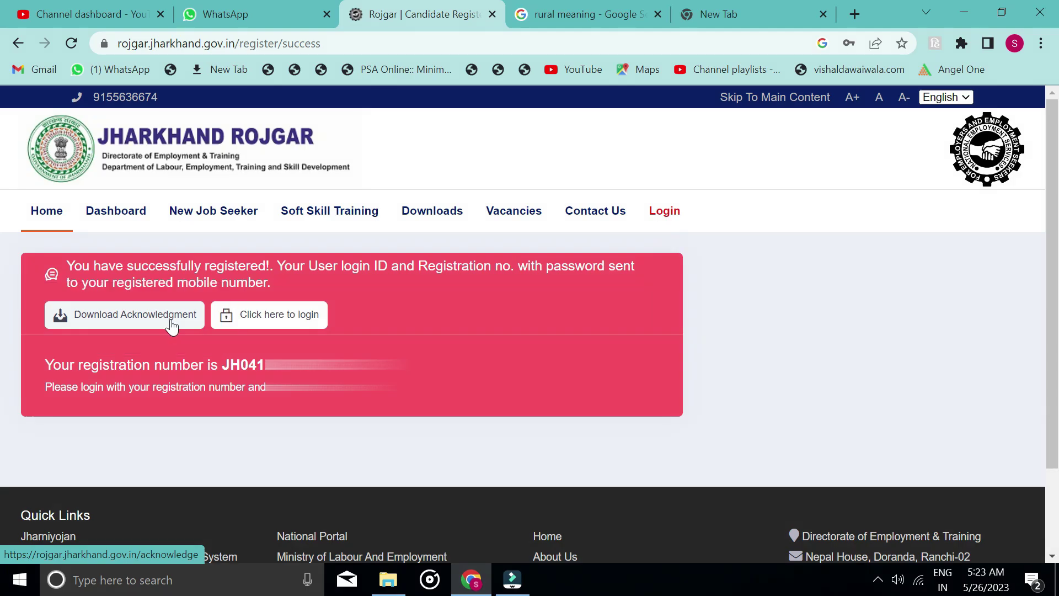
left_click(171, 326)
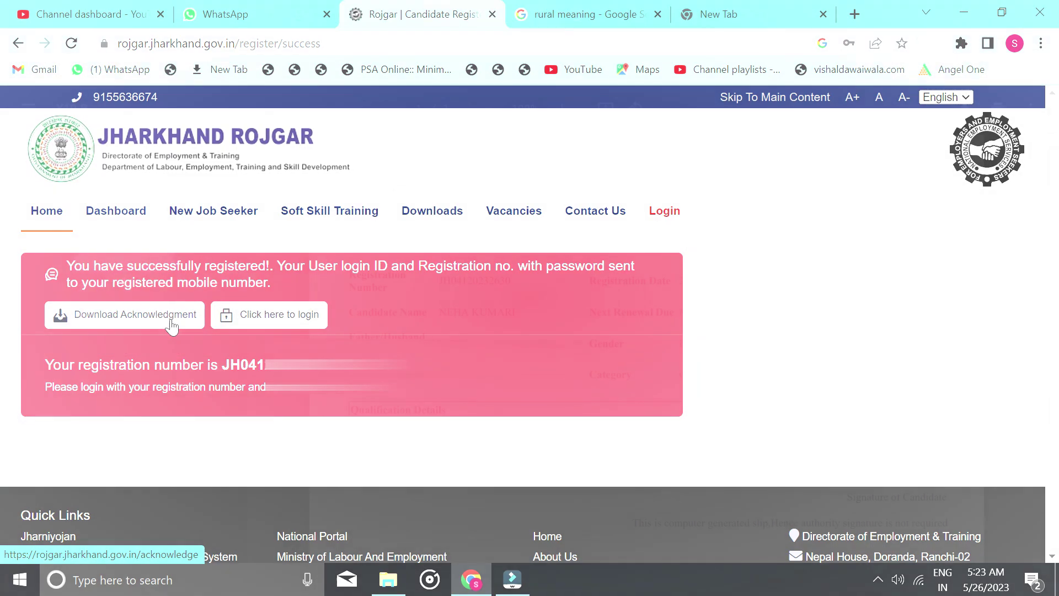